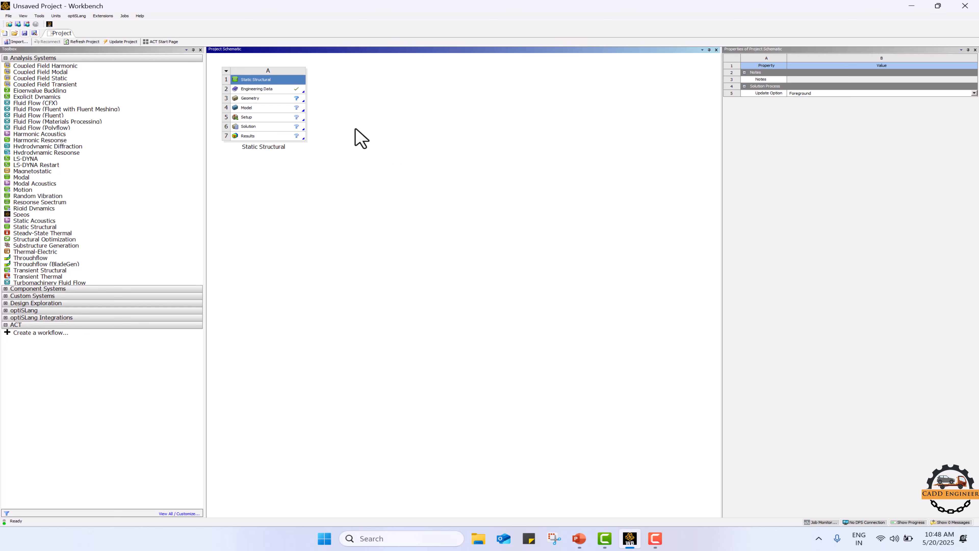
Step: Import the Crane Apparatus.scdoc file as the geometry of the Static Structural system
left_click(262, 98)
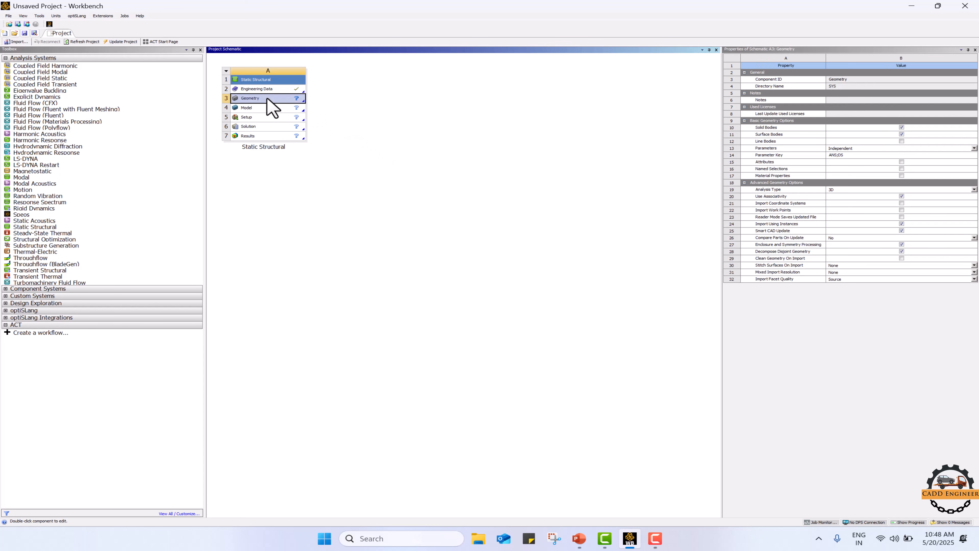
right_click(267, 99)
mouse_move(359, 128)
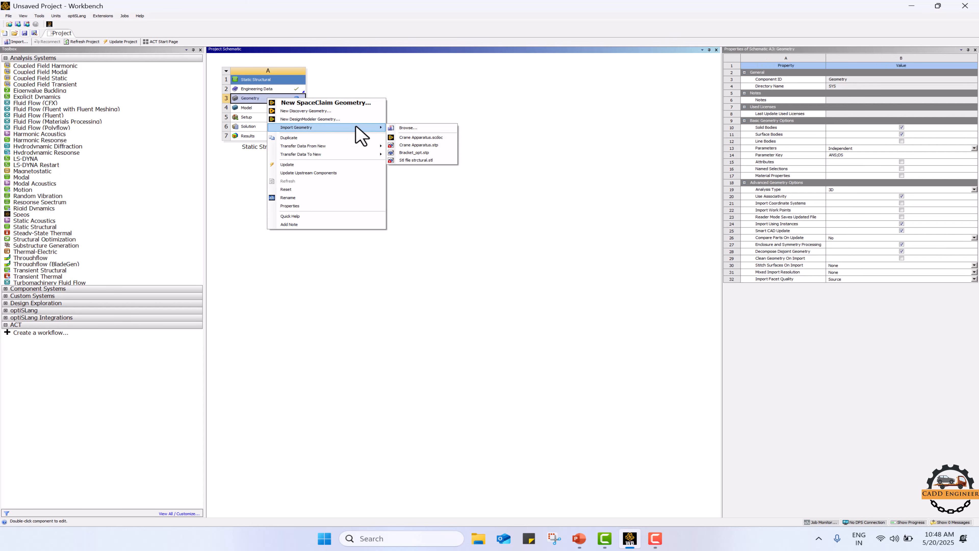
left_click(408, 128)
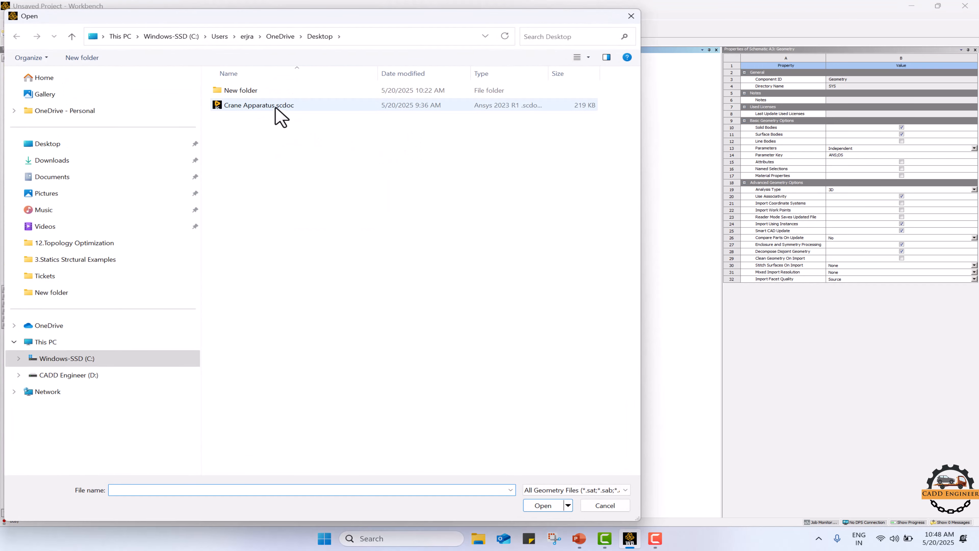
left_click(277, 108)
left_click(543, 505)
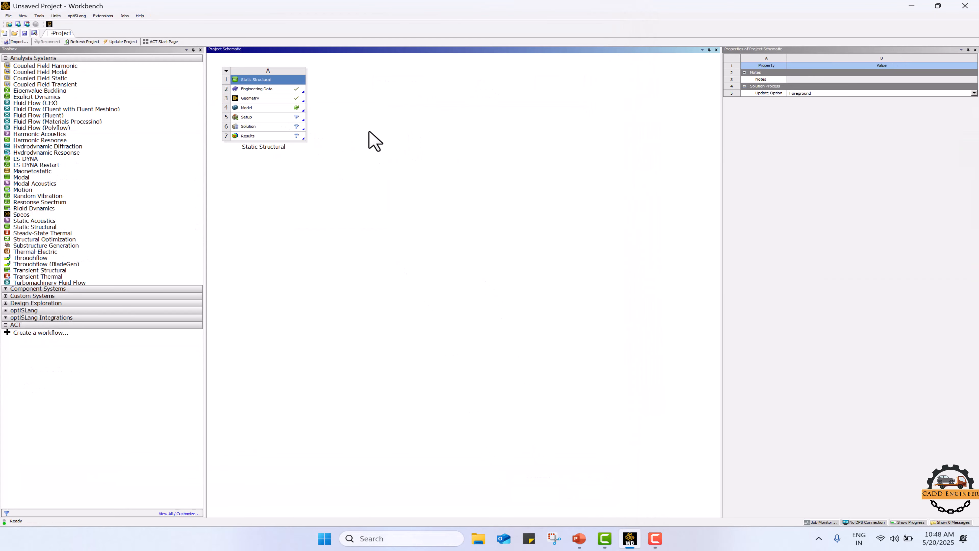
Step: Open the imported geometry in SpaceClaim, examine the main part and the two rollers, and return to Workbench
double_click(253, 98)
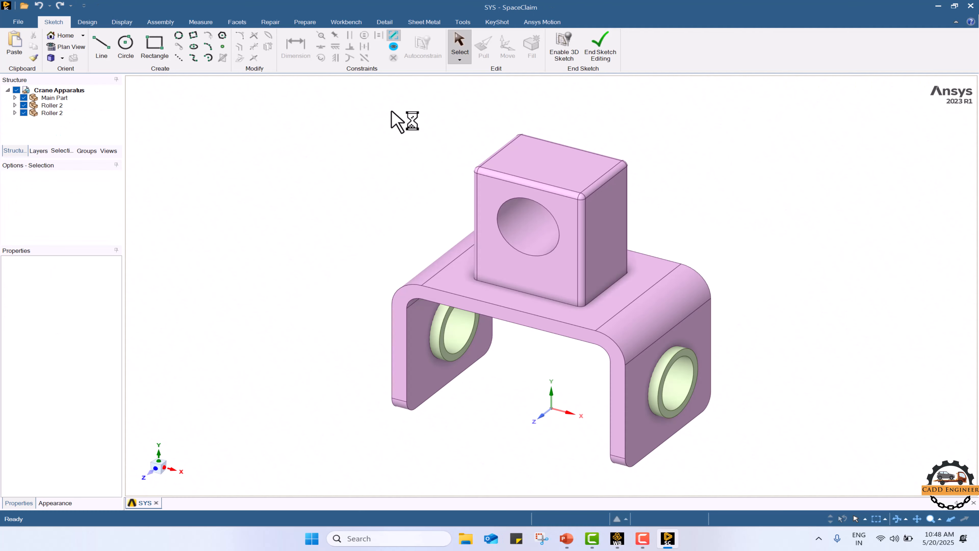
scroll(408, 175, "down", 3)
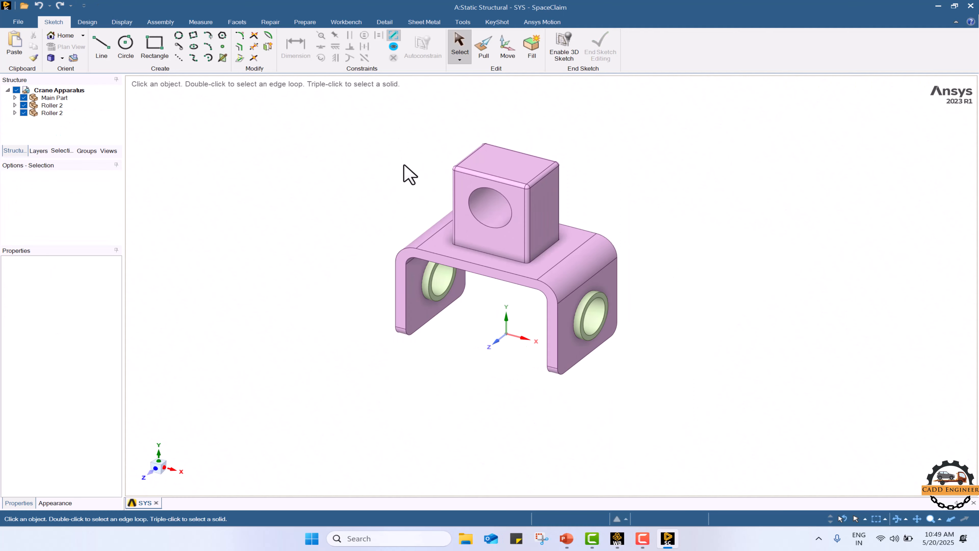
left_click(56, 98)
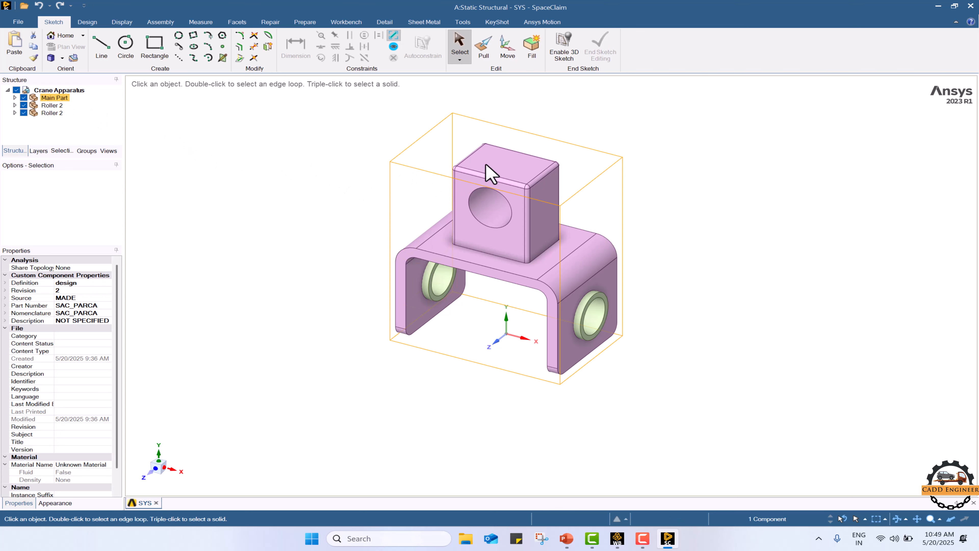
left_click(361, 253)
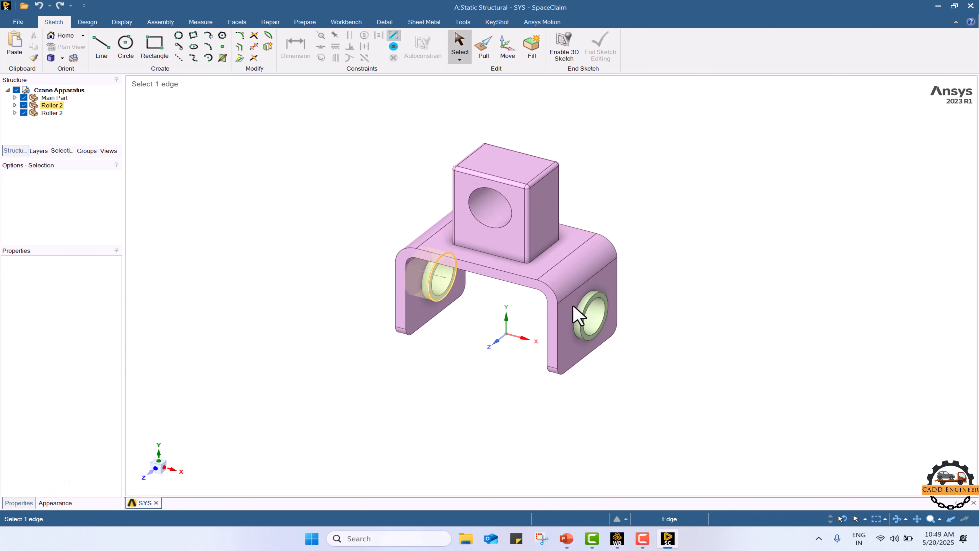
key("Escape")
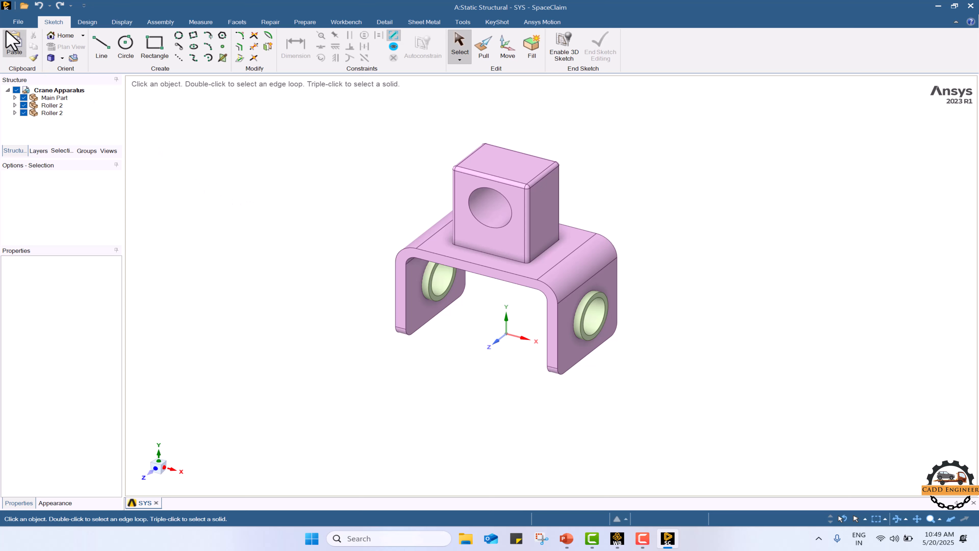
left_click(18, 22)
key("Escape")
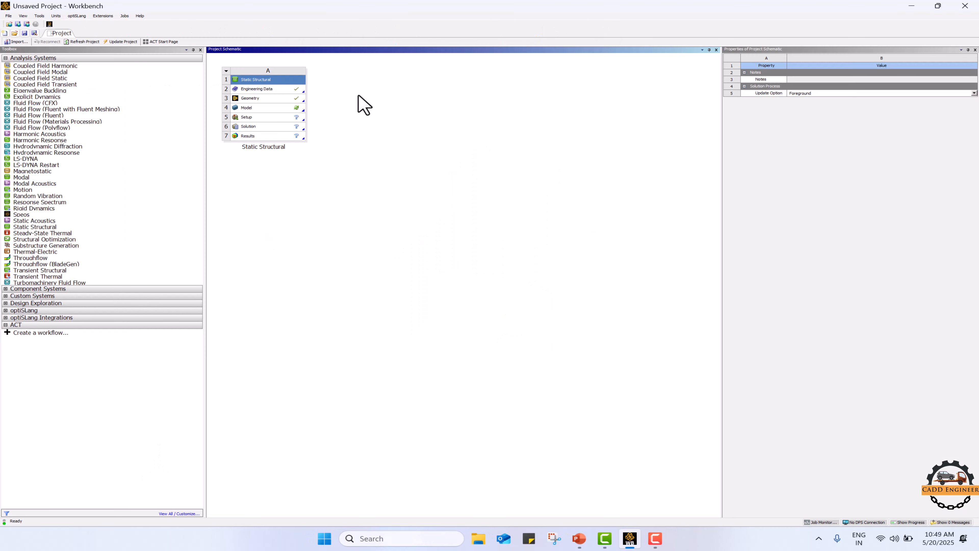
Step: Set the unit of Structural Steel's tensile yield strength to MPa in Engineering Data and return to the project schematic
double_click(263, 90)
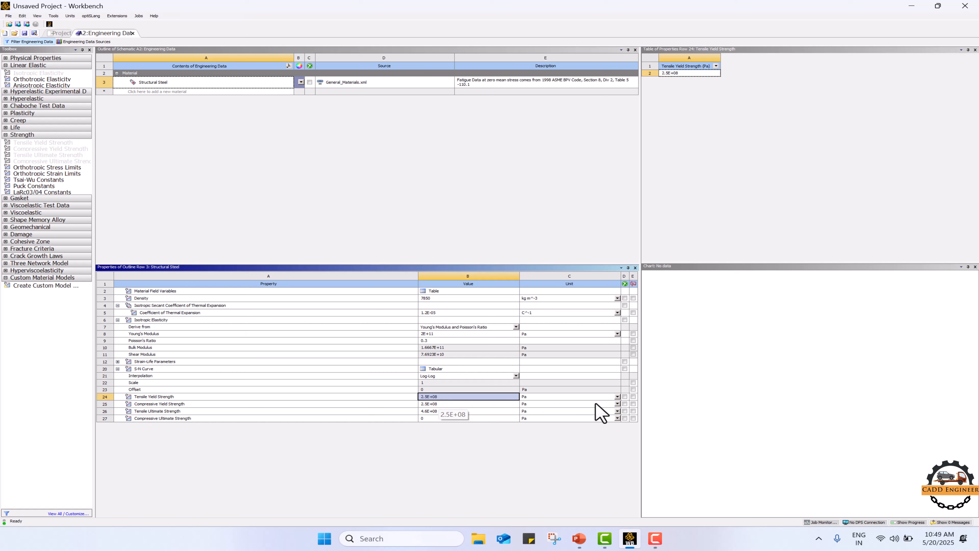
left_click(617, 397)
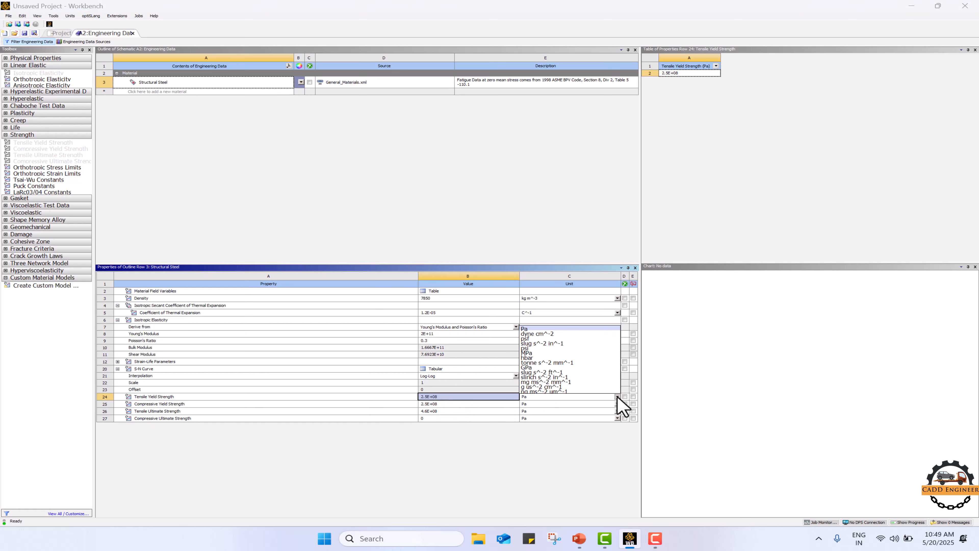
left_click(550, 353)
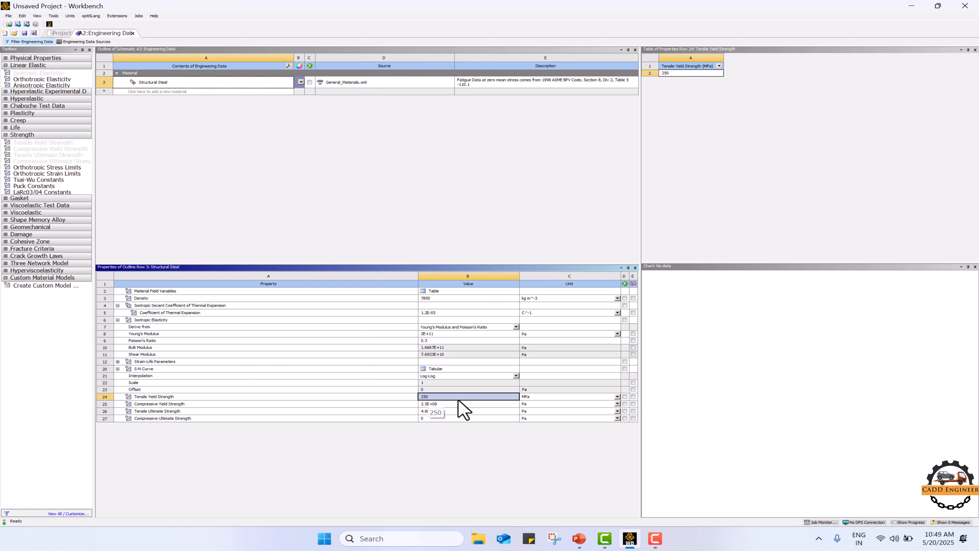
left_click(318, 197)
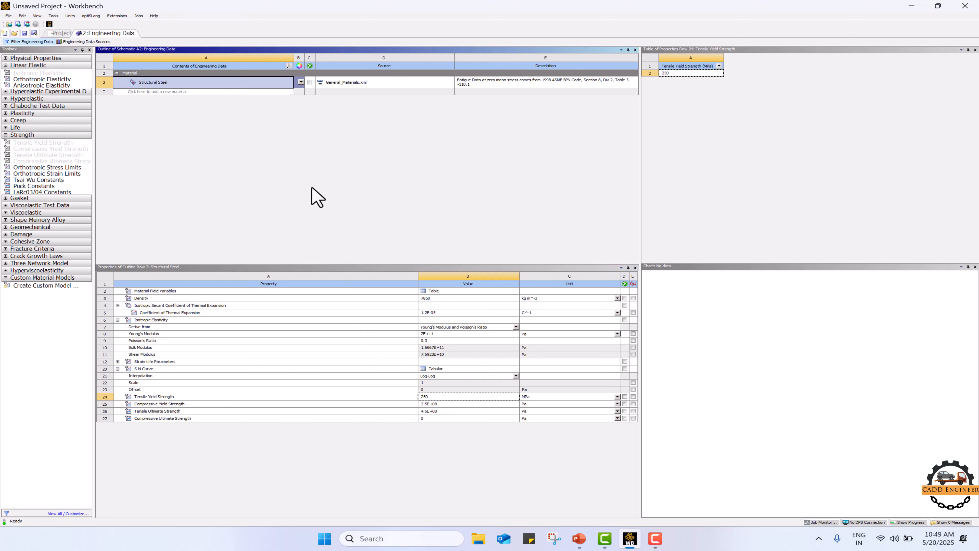
left_click(132, 33)
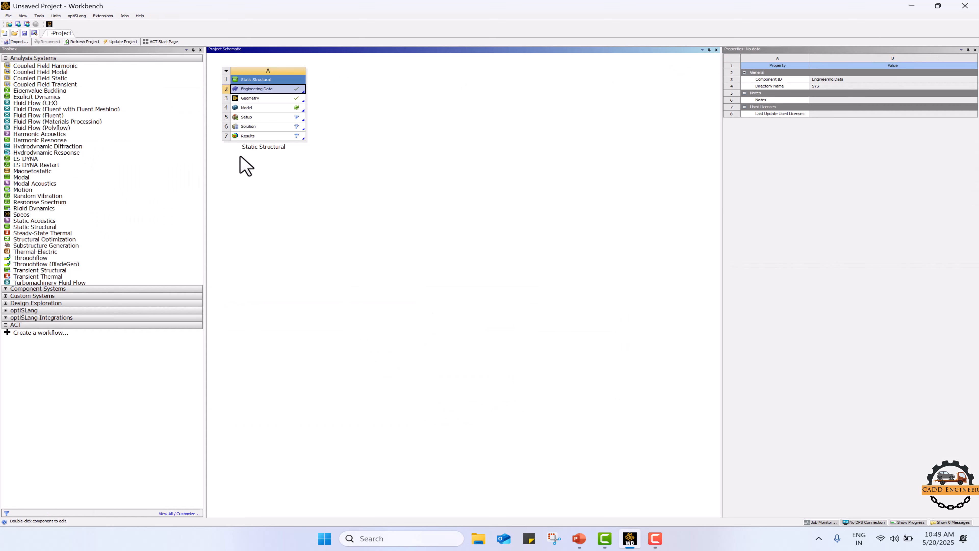
left_click(289, 183)
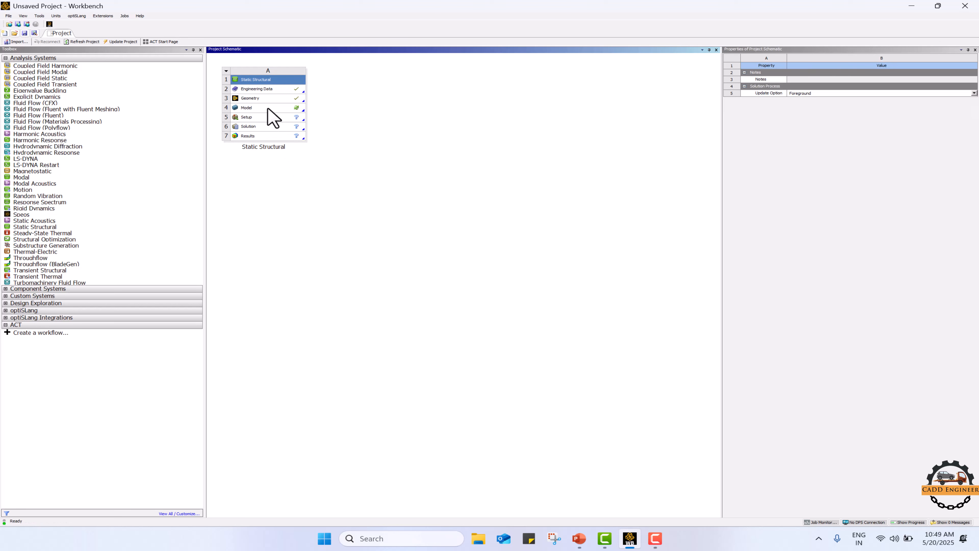
Step: Open the Static Structural system's model in Ansys Mechanical
double_click(252, 109)
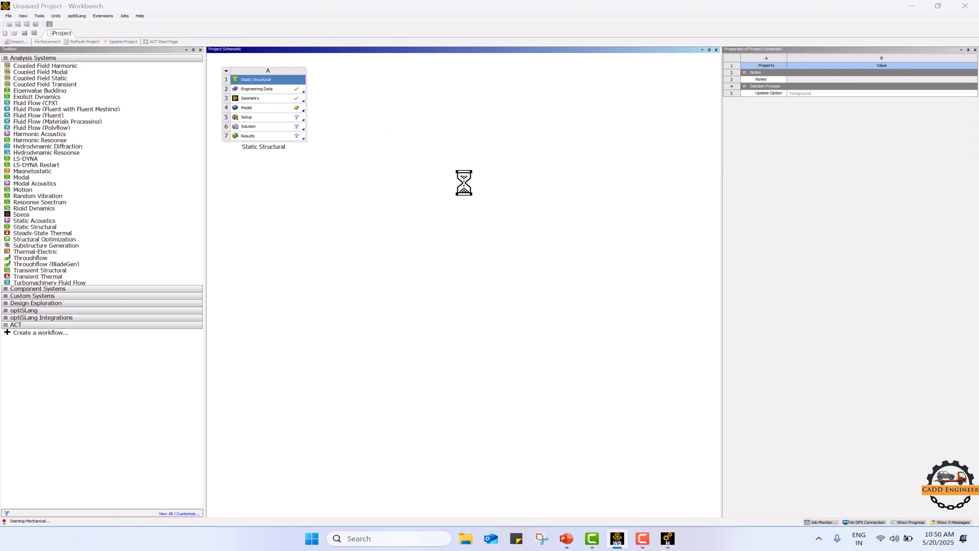
mouse_move(669, 541)
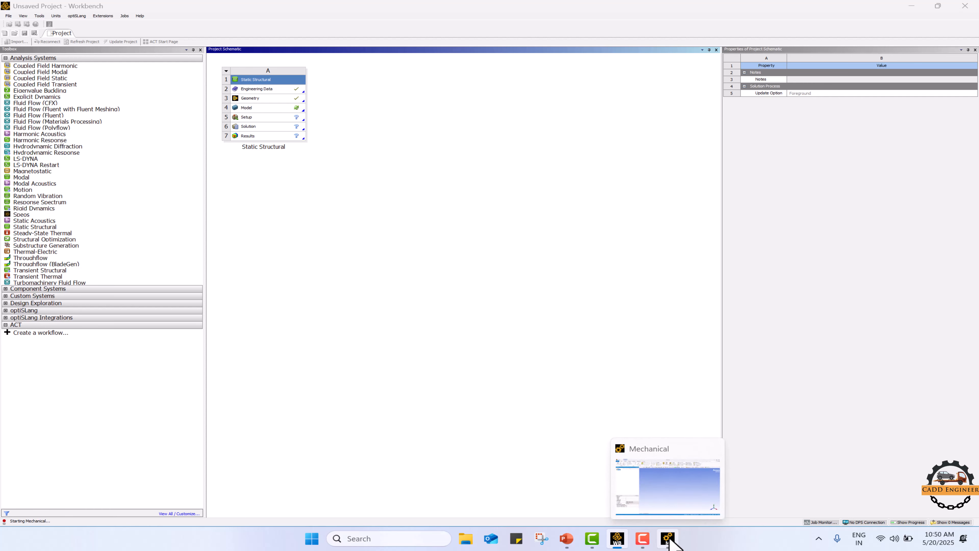
left_click(669, 540)
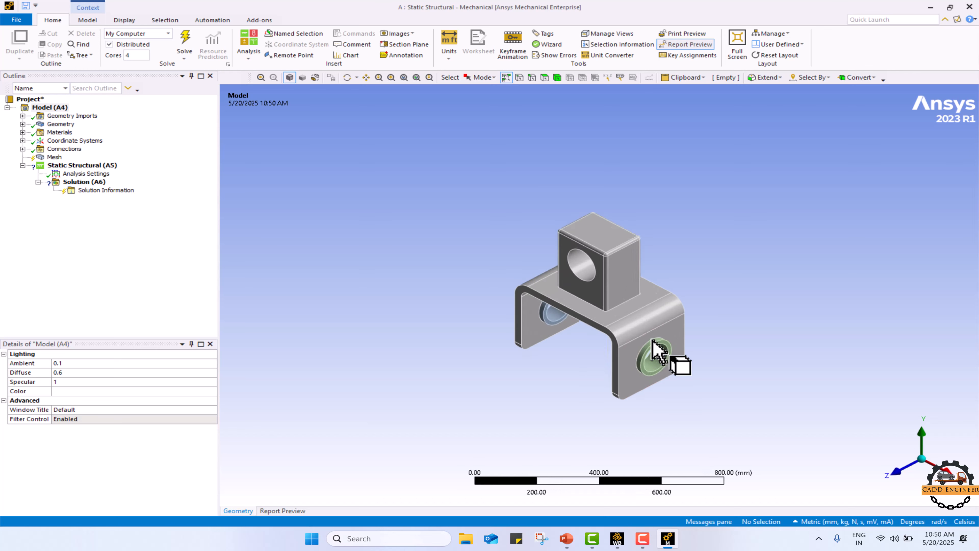
scroll(590, 367, "up", 2)
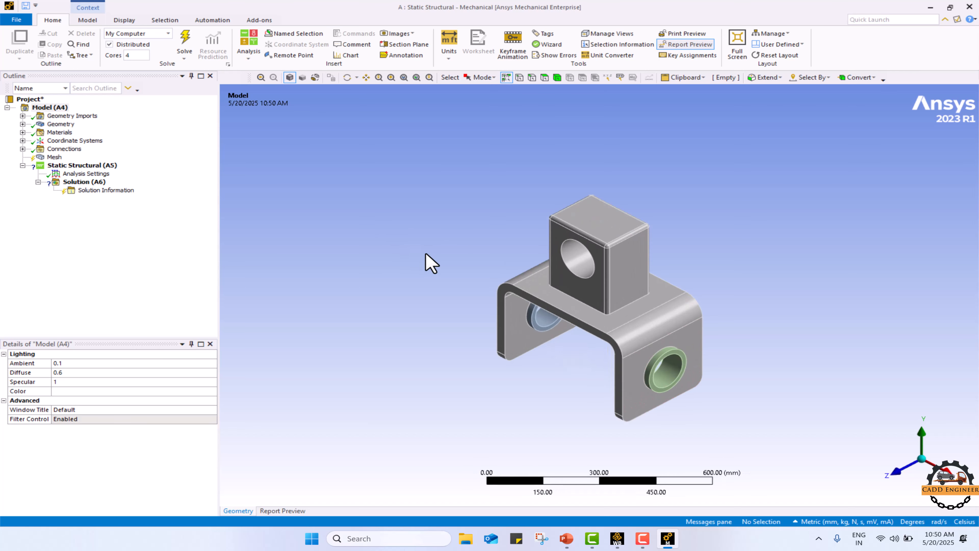
Step: Examine the material assignment of the main part and both rollers in the model's geometry
left_click(22, 124)
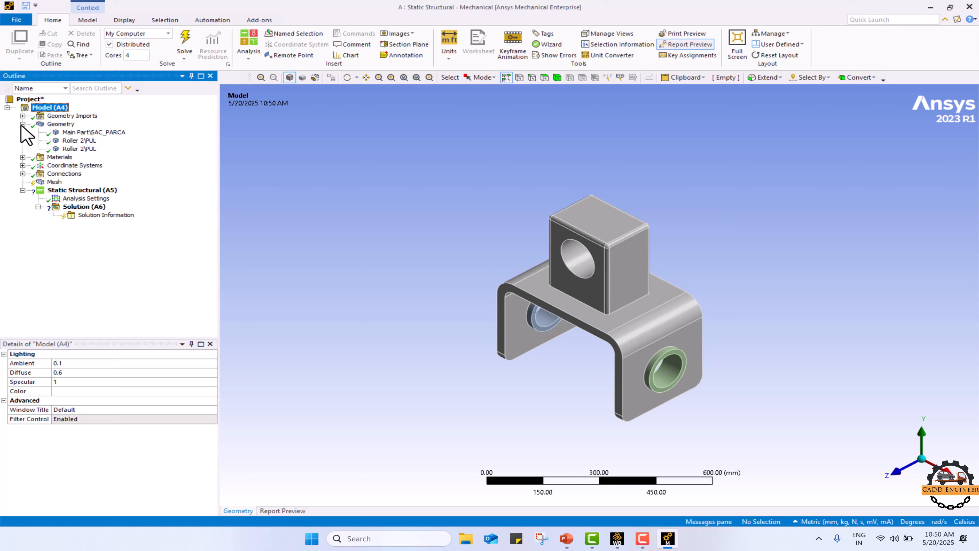
left_click(60, 124)
left_click(75, 132)
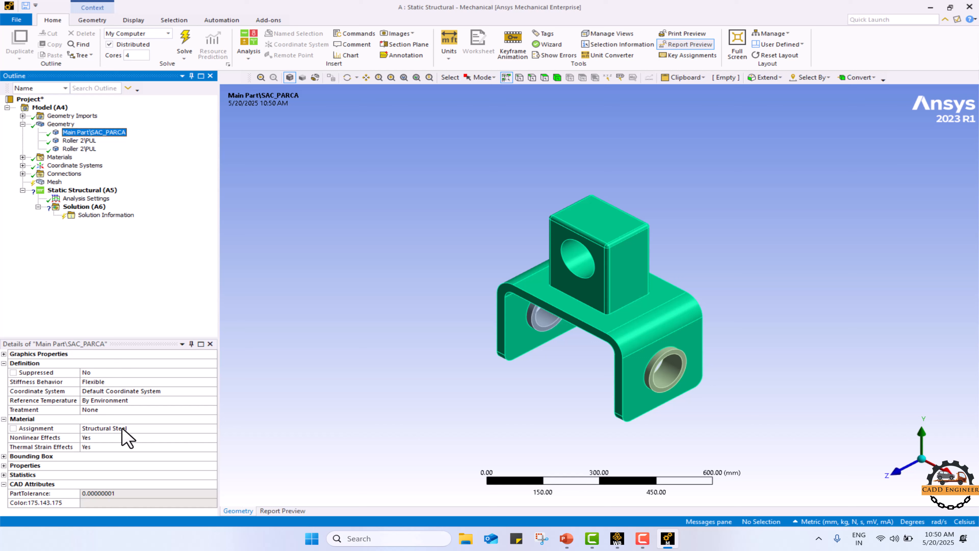
left_click(79, 141)
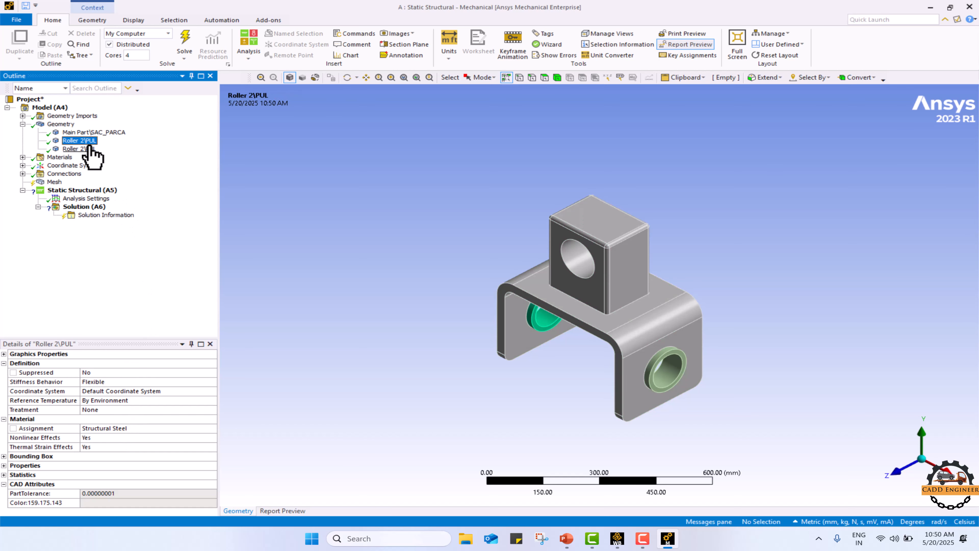
left_click(81, 149)
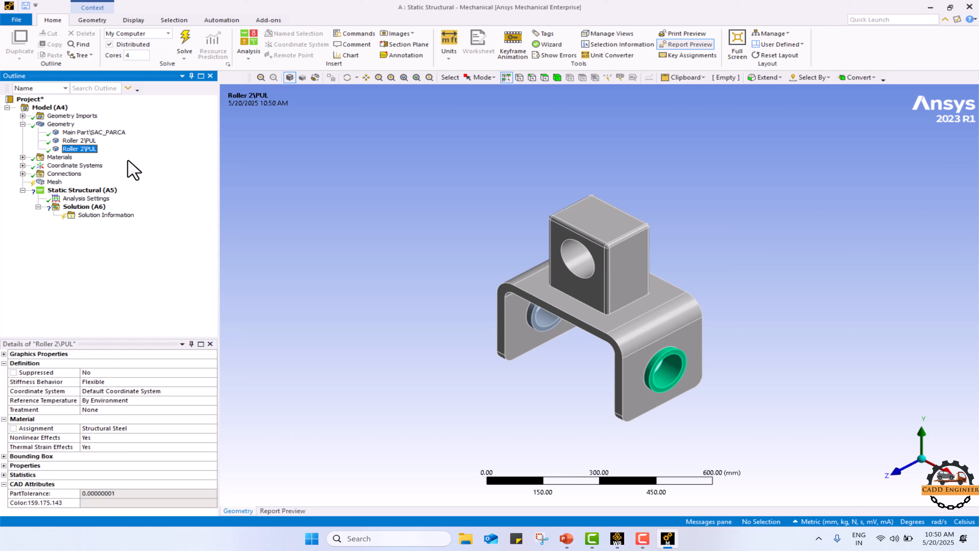
Step: Generate the mesh for the whole assembly with the default settings and inspect it
right_click(54, 182)
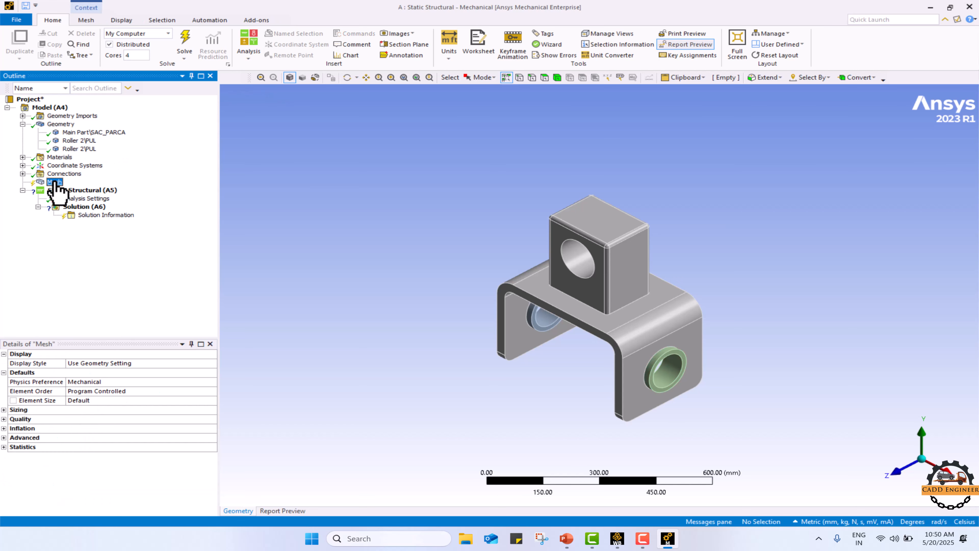
left_click(97, 213)
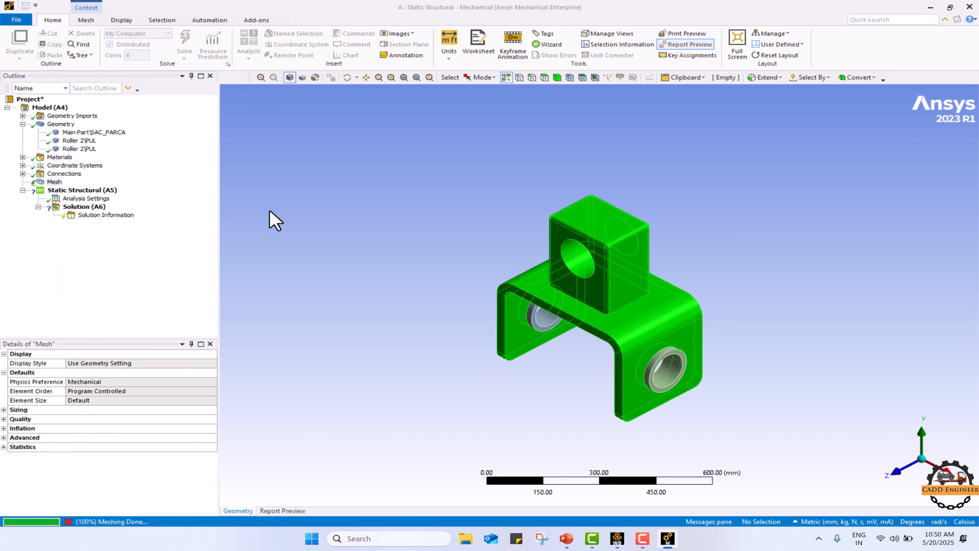
middle_click_drag(335, 180, 452, 219)
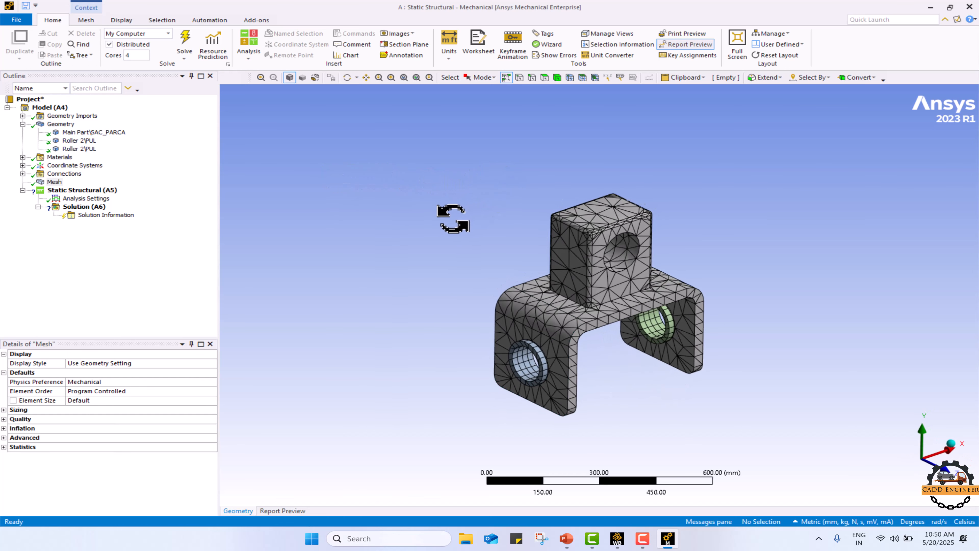
Step: Rename the two contact regions based on their definition and examine the second contact pair
left_click(65, 174)
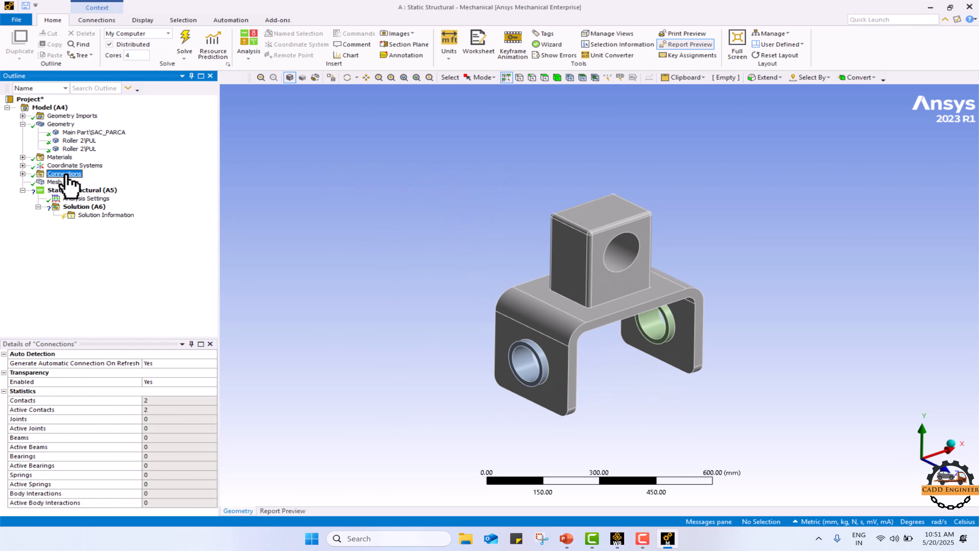
left_click(23, 174)
left_click(38, 182)
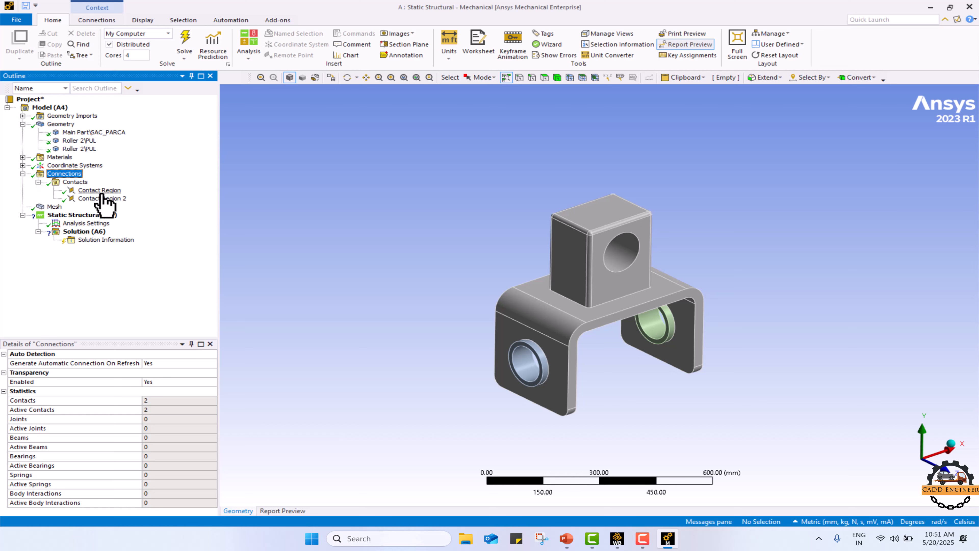
right_click(73, 177)
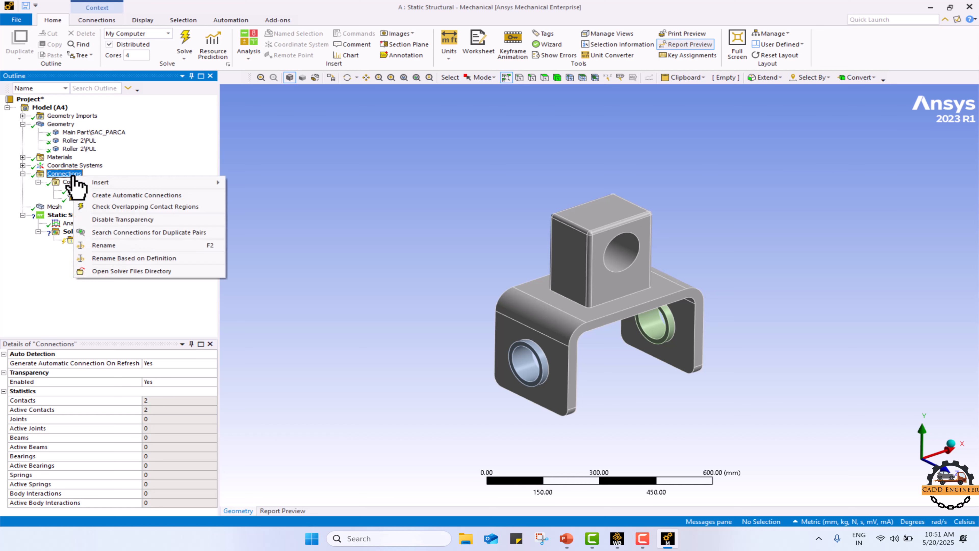
left_click(126, 258)
left_click(142, 198)
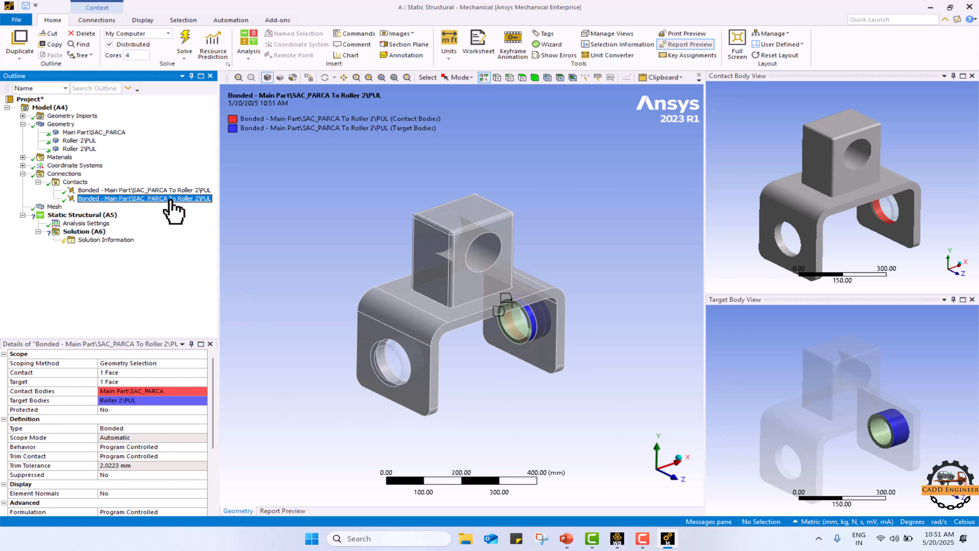
Step: Set the mesh sizing resolution to 5 and regenerate the assembly's mesh
left_click(48, 207)
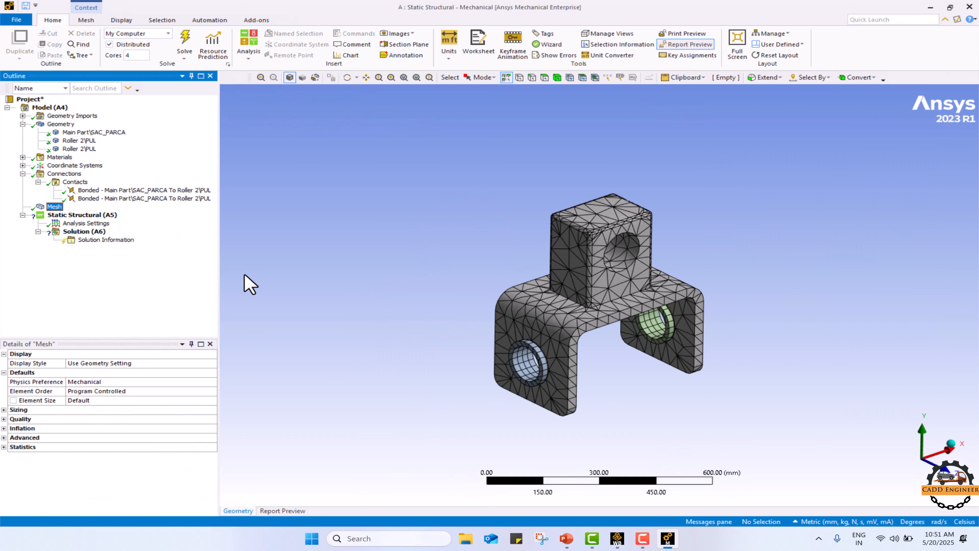
left_click(3, 409)
left_click(148, 429)
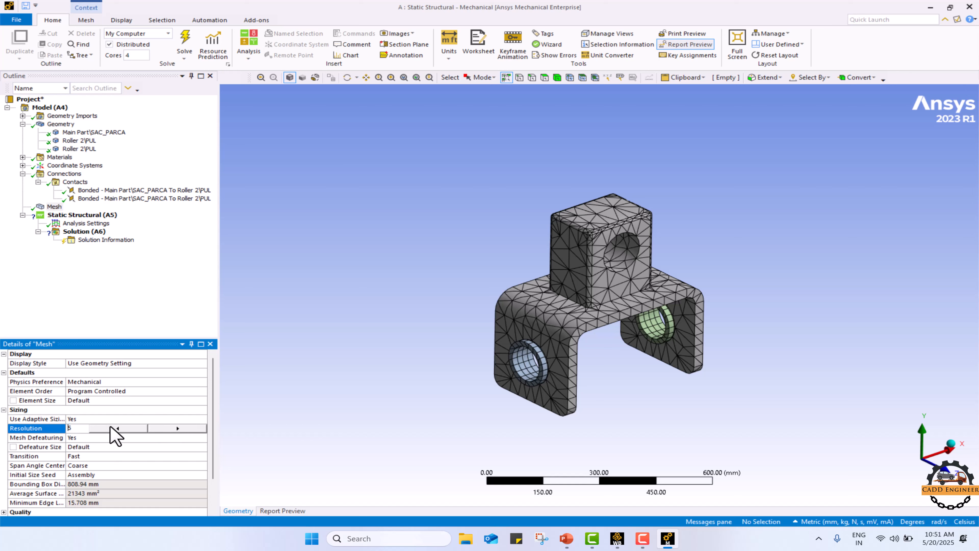
left_click(54, 207)
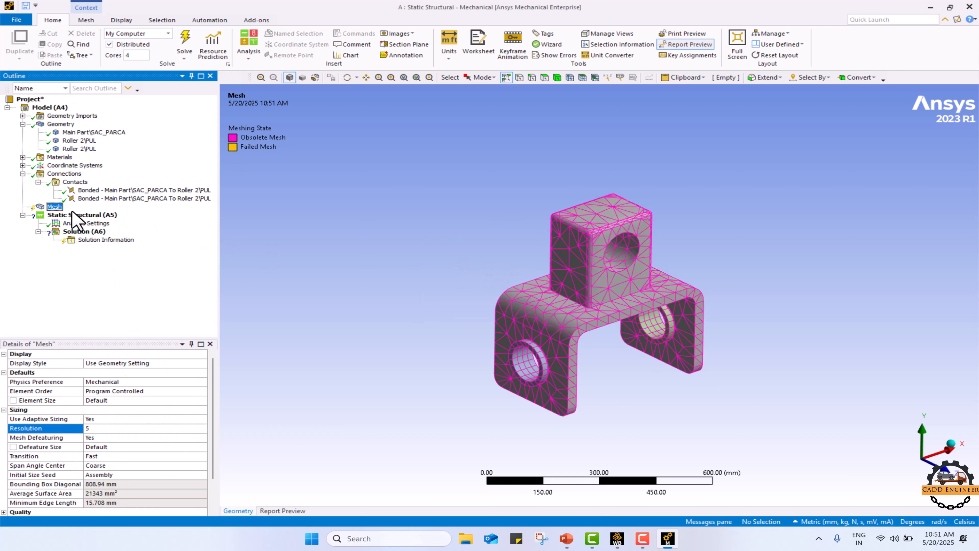
right_click(56, 207)
left_click(106, 253)
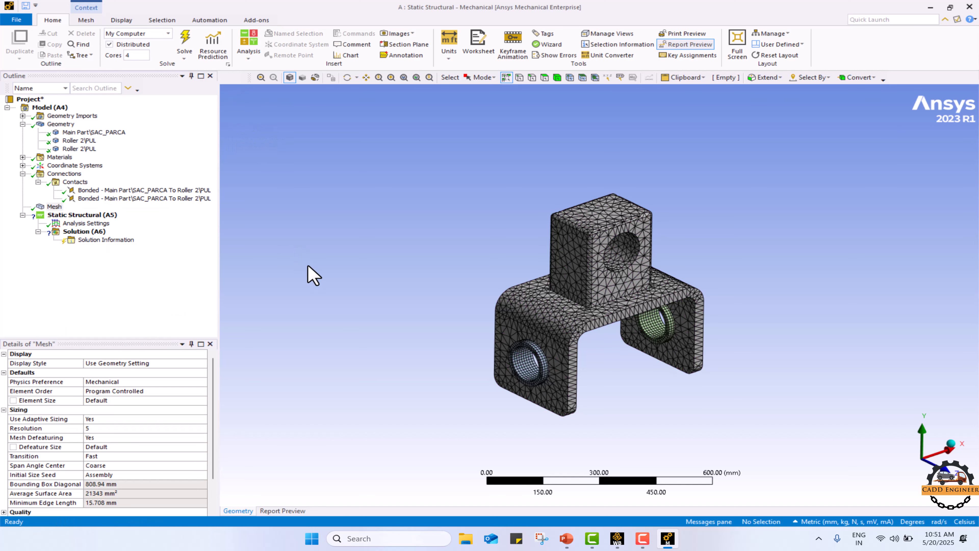
Step: Add two contact sizing controls to the mesh
scroll(482, 405, "up", 1)
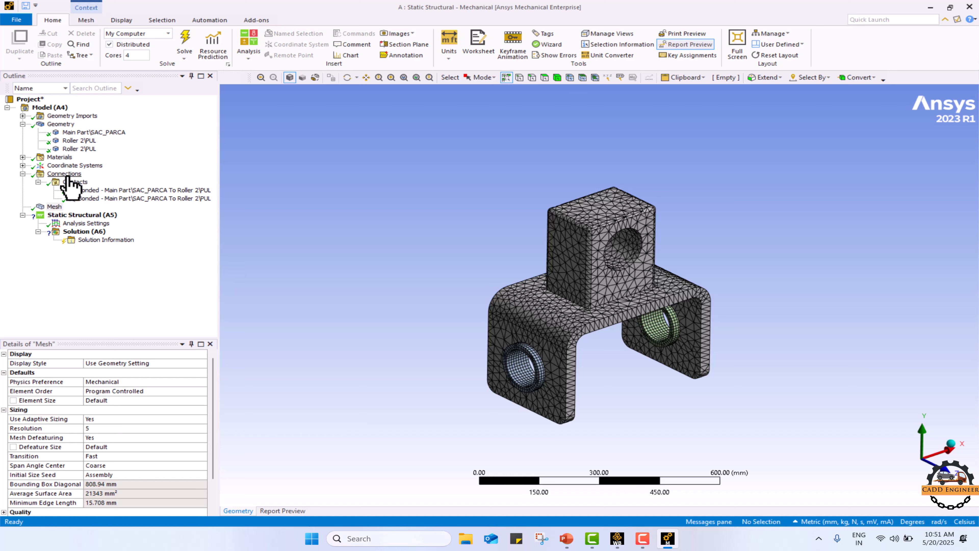
left_click(23, 173)
left_click(54, 182)
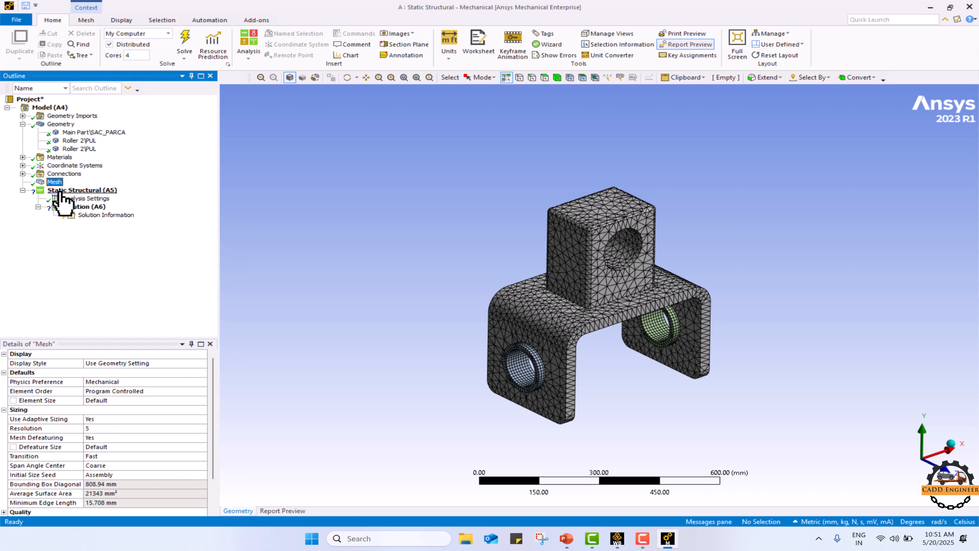
right_click(55, 184)
mouse_move(165, 189)
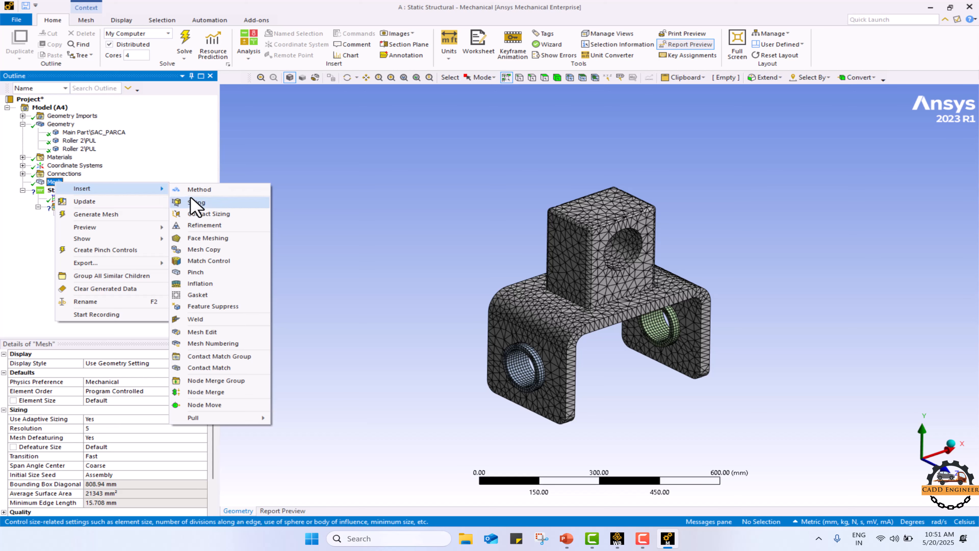
left_click(203, 214)
right_click(53, 181)
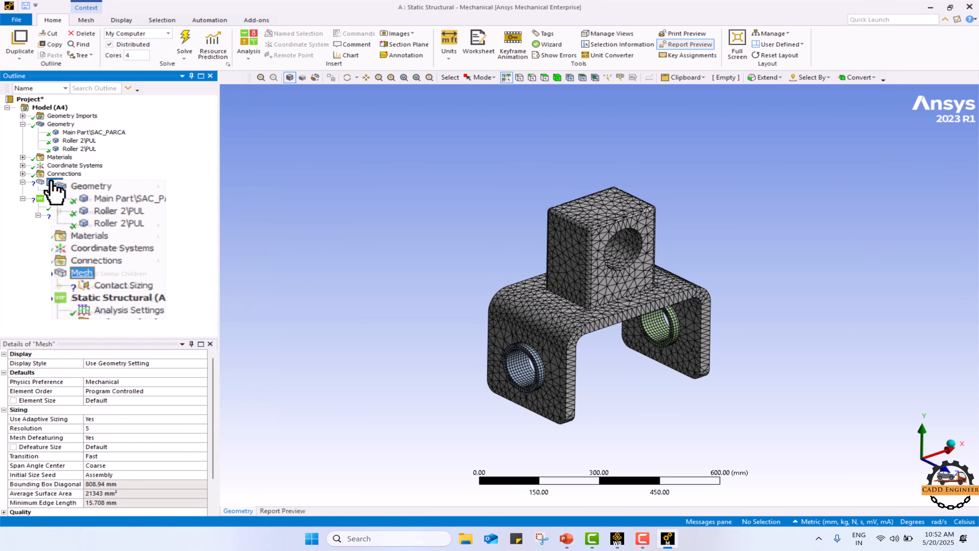
mouse_move(82, 188)
left_click(206, 212)
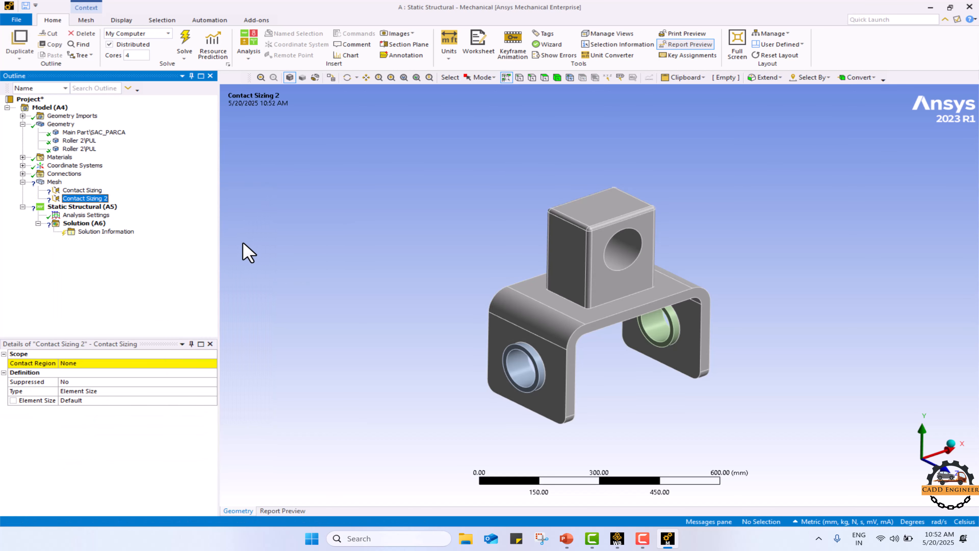
Step: Scope the first contact sizing to the bonded contact between the main part and the -X side roller, with a 5 mm element size
left_click(82, 189)
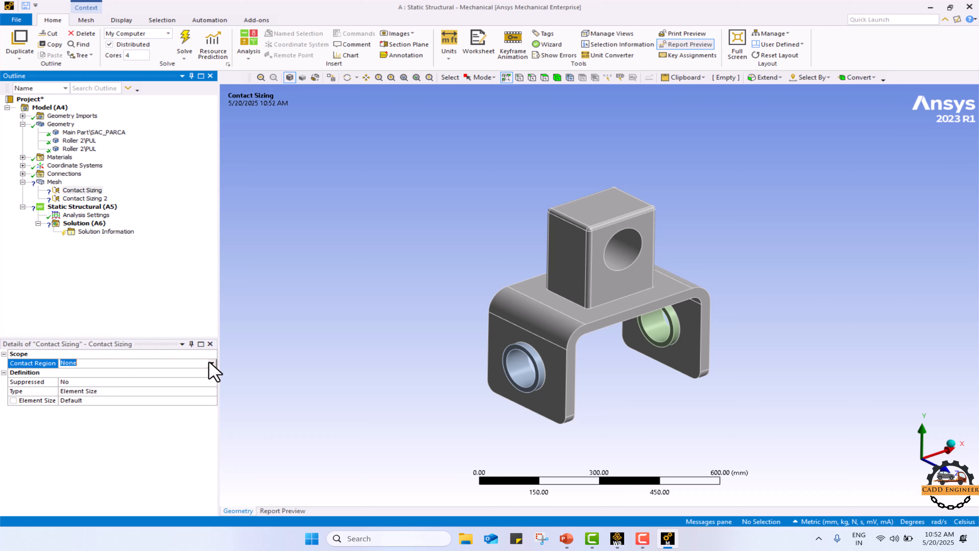
left_click(212, 364)
left_click(175, 371)
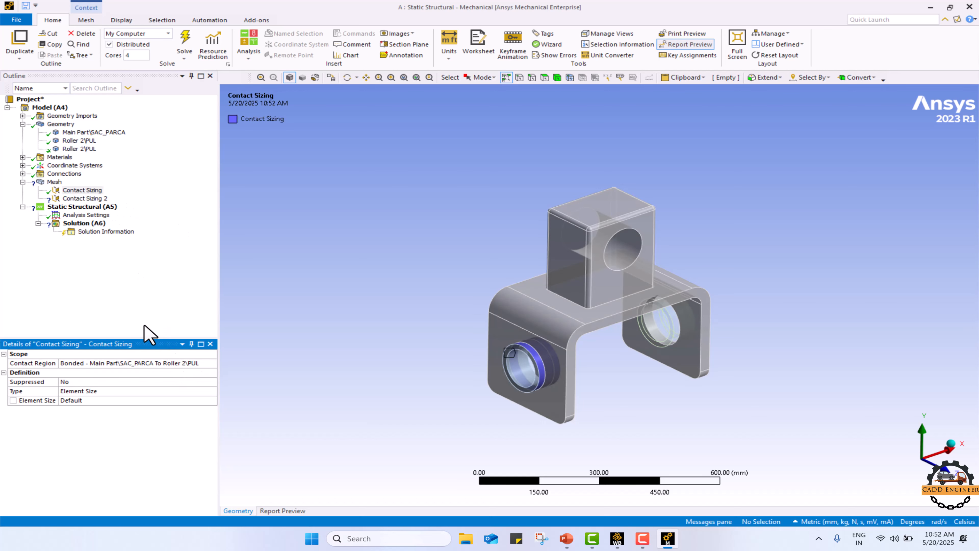
left_click(96, 399)
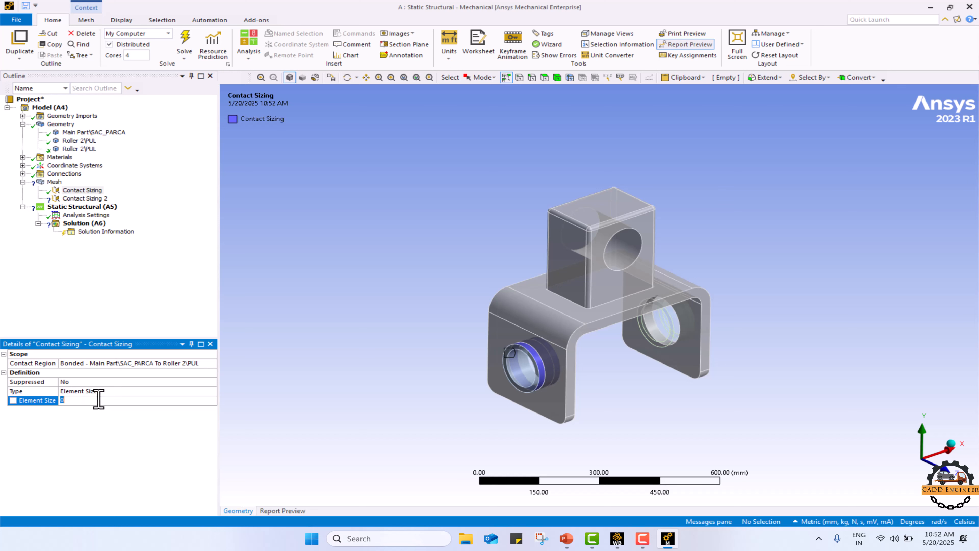
key("Return")
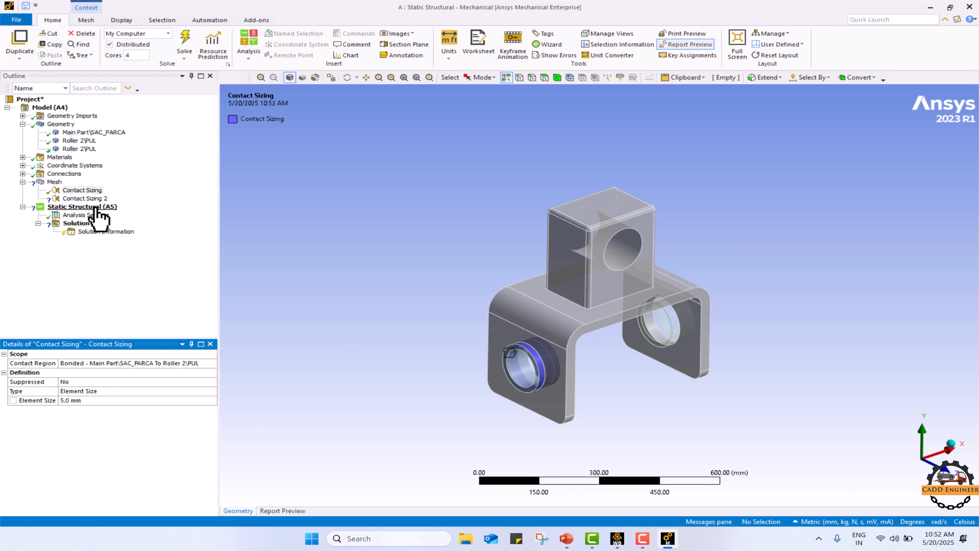
Step: Scope the second contact sizing to the bonded contact of the +X side roller and set its element size to 5 mm
left_click(88, 199)
left_click(209, 364)
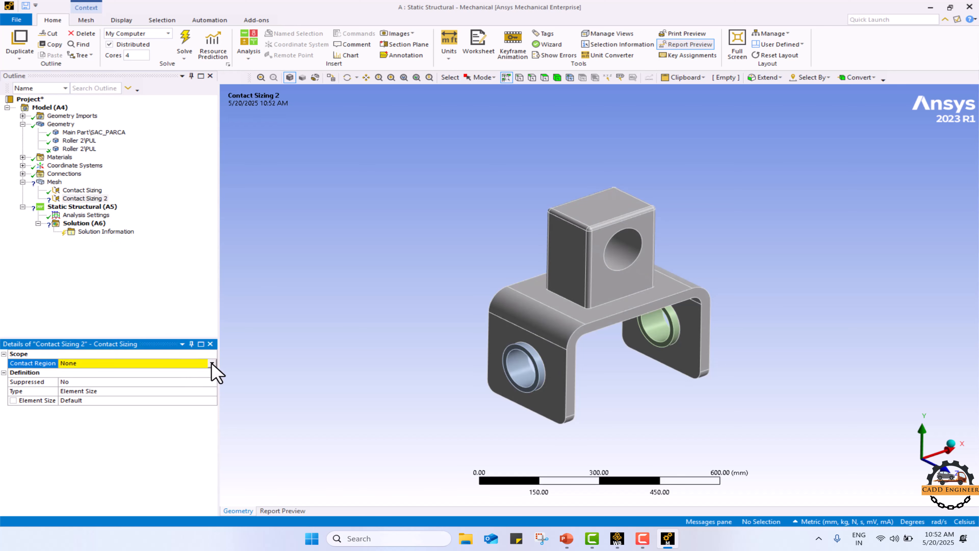
left_click(212, 363)
left_click(154, 380)
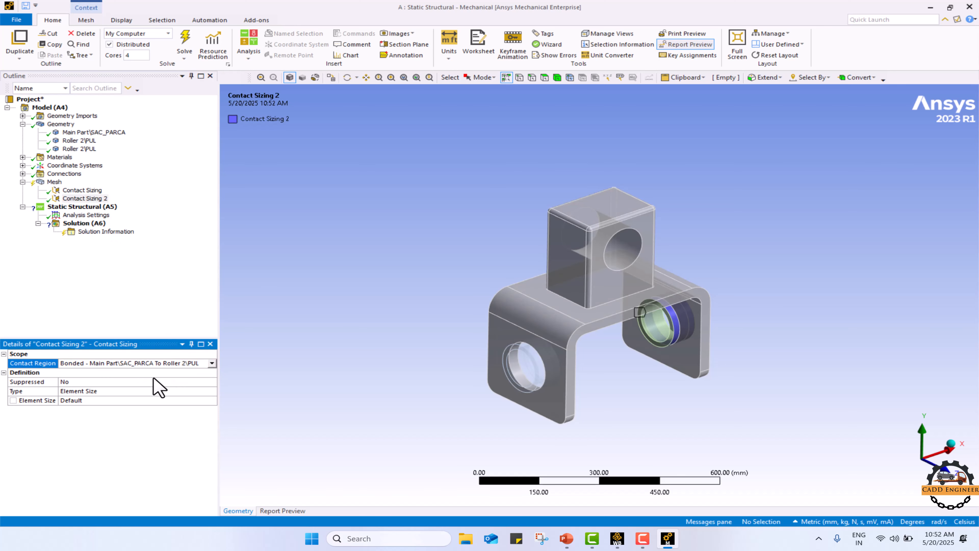
left_click(98, 401)
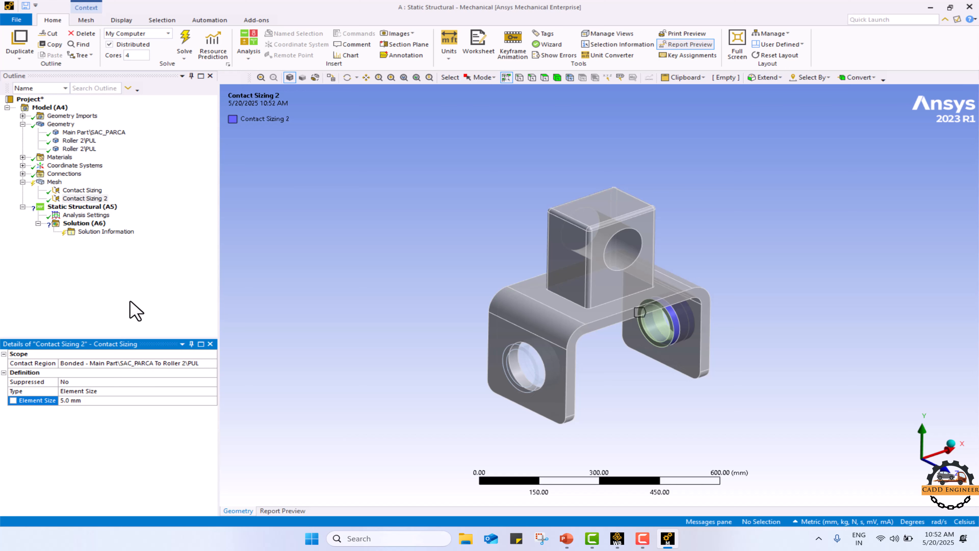
Step: Regenerate the mesh with both contact sizings and inspect it around the rollers
right_click(54, 182)
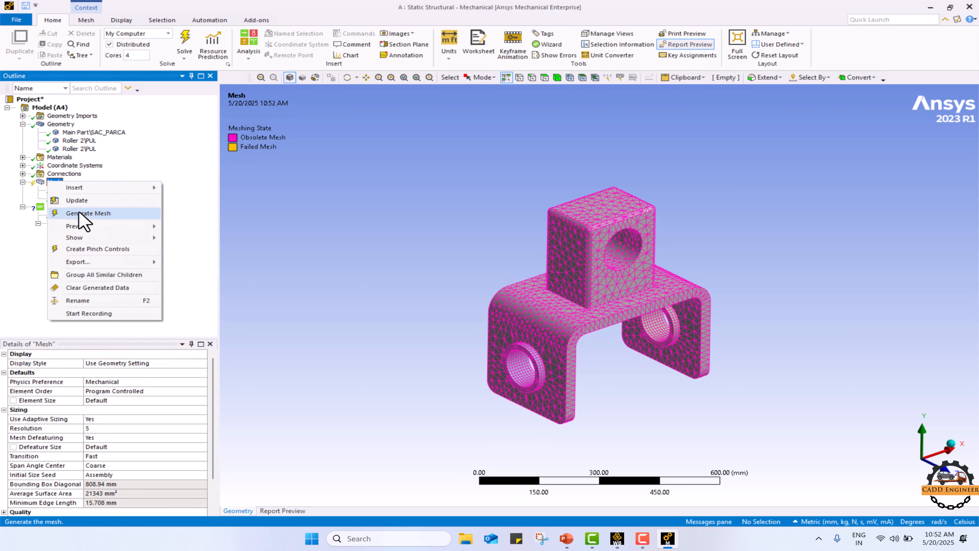
left_click(104, 211)
scroll(499, 406, "up", 2)
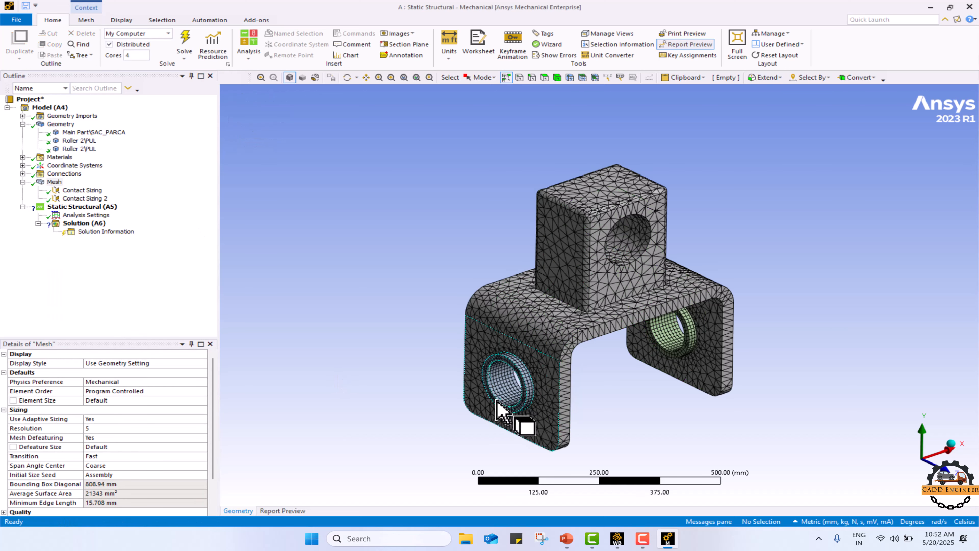
middle_click_drag(505, 394, 507, 300, "ctrl")
scroll(546, 288, "up", 3)
middle_click_drag(599, 311, 632, 303)
Step: Apply a fixed support to the cylindrical hole face in the main part's upper block
left_click(110, 210)
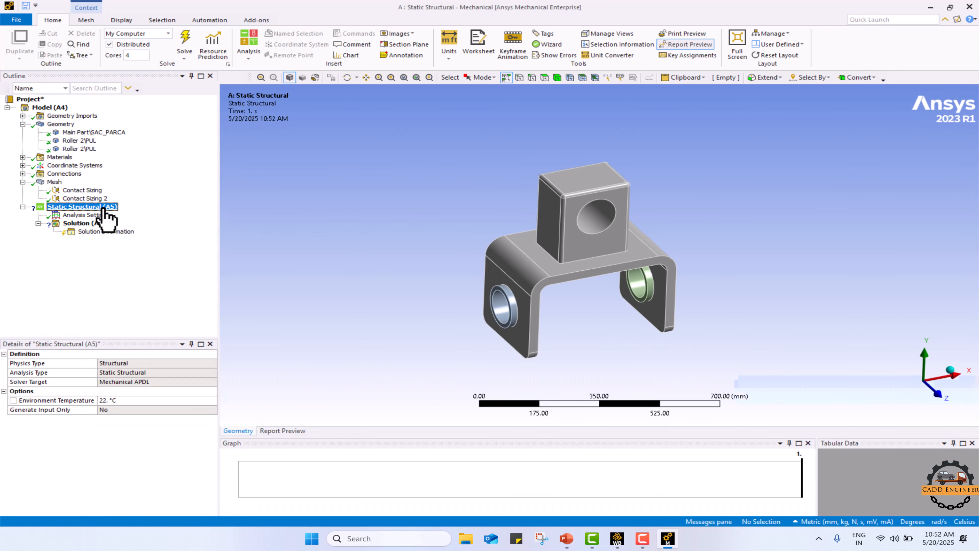
right_click(104, 209)
mouse_move(152, 215)
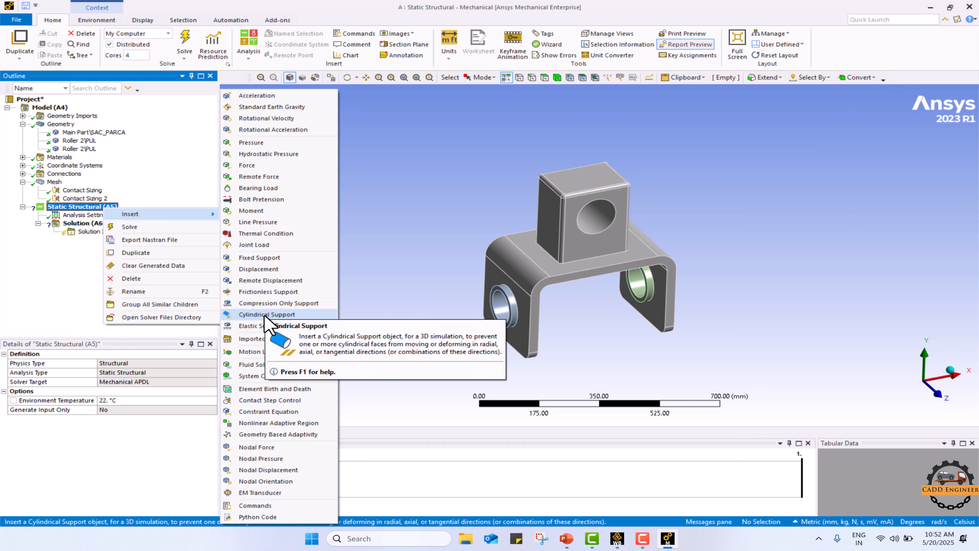
left_click(259, 258)
left_click(586, 221)
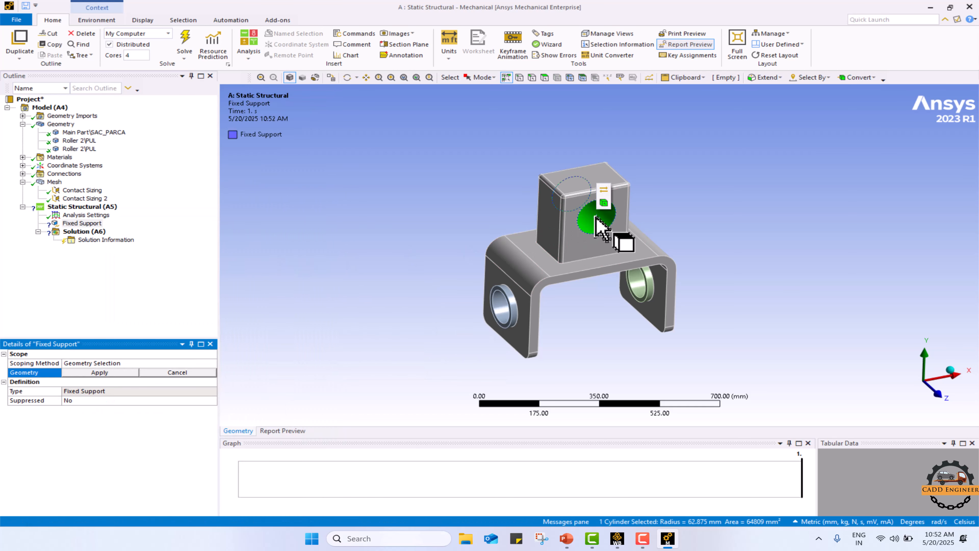
left_click(116, 372)
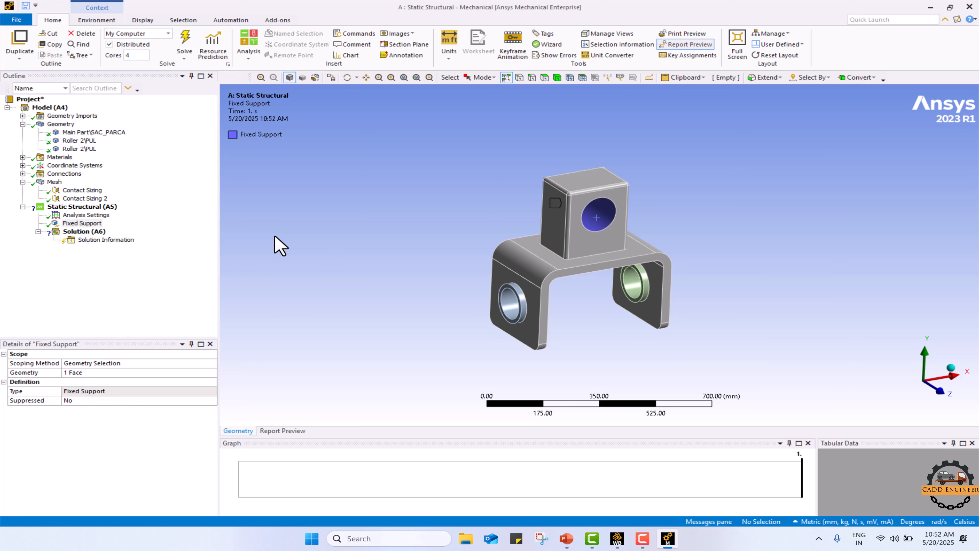
Step: Add two force loads to the static structural analysis
left_click(101, 207)
right_click(100, 208)
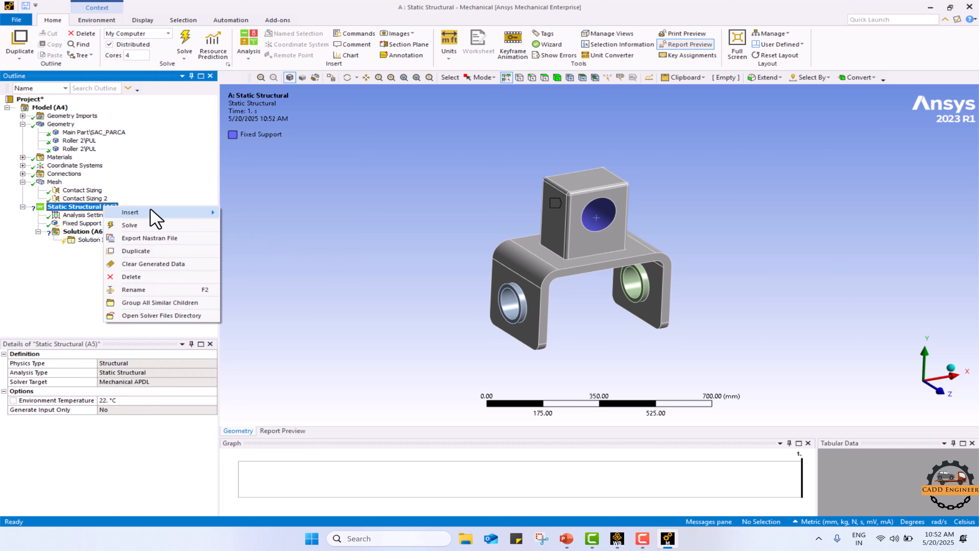
mouse_move(154, 213)
left_click(254, 165)
right_click(110, 208)
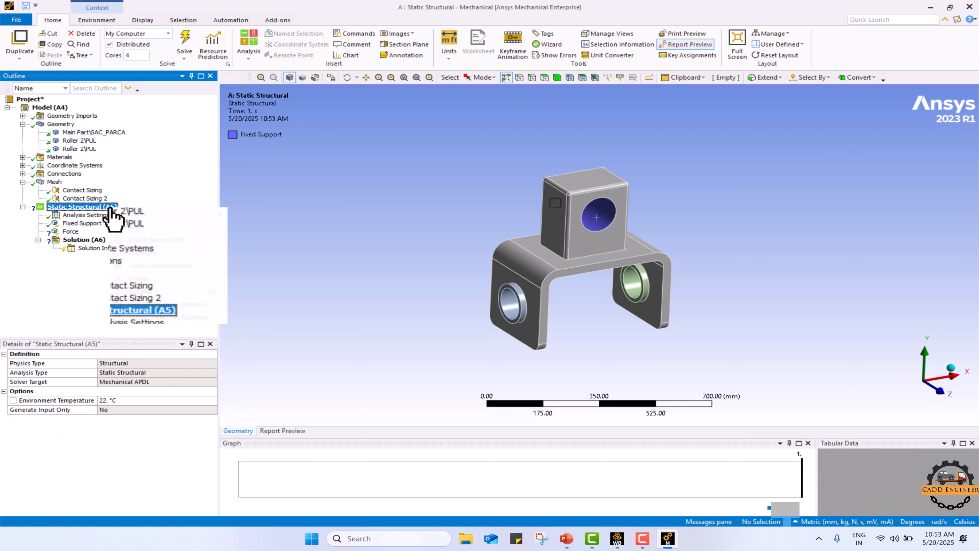
left_click(255, 165)
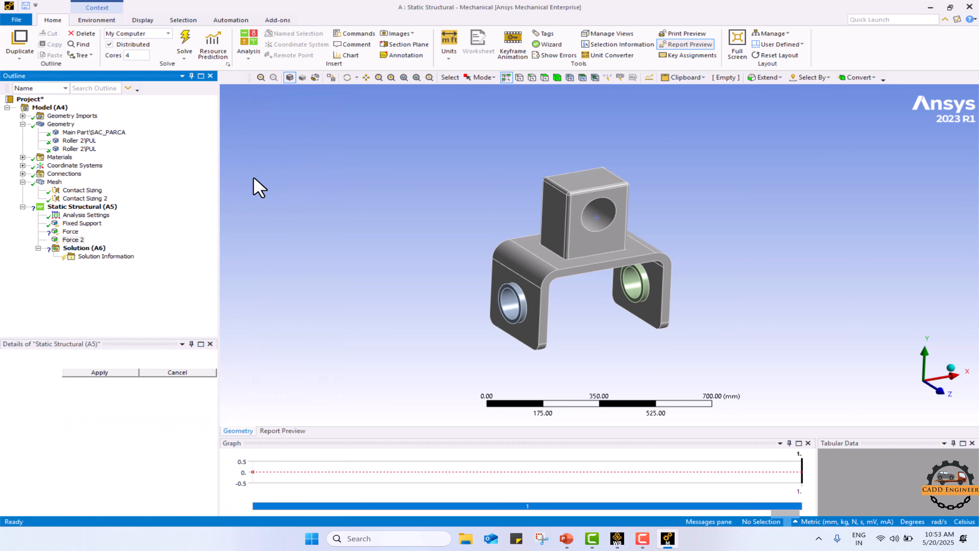
Step: Assign the first force to the inner face of the -X side roller and define it by components with Y at -28000 N
left_click(71, 231)
left_click(514, 305)
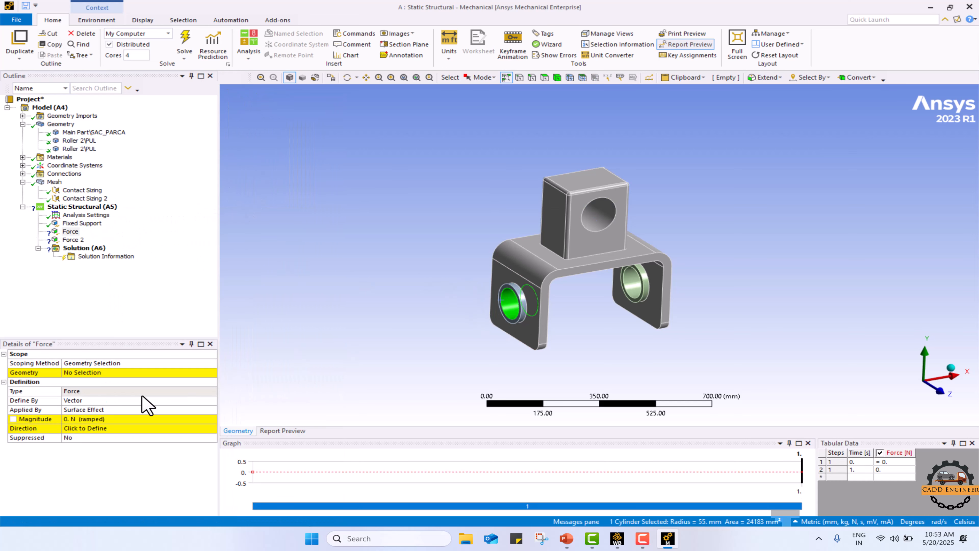
left_click(112, 373)
left_click(112, 373)
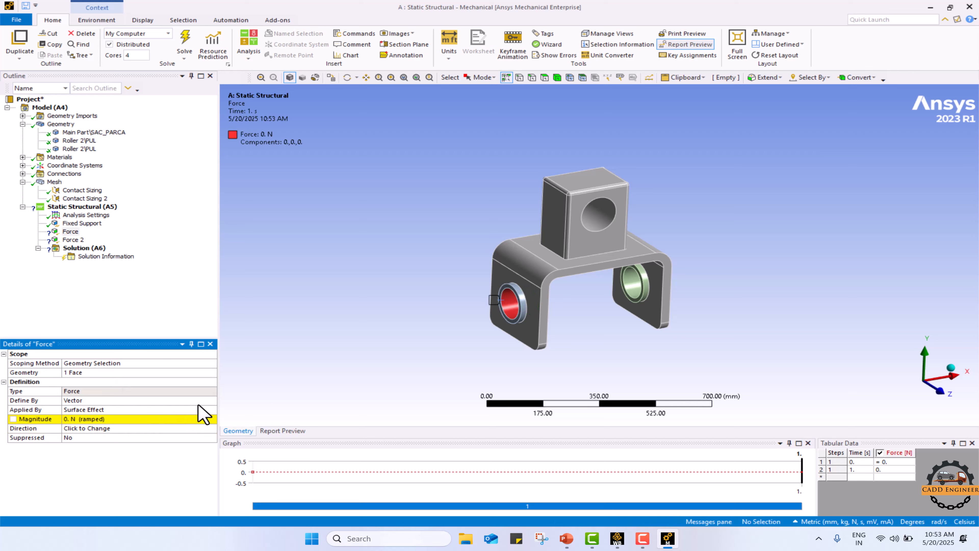
left_click(211, 402)
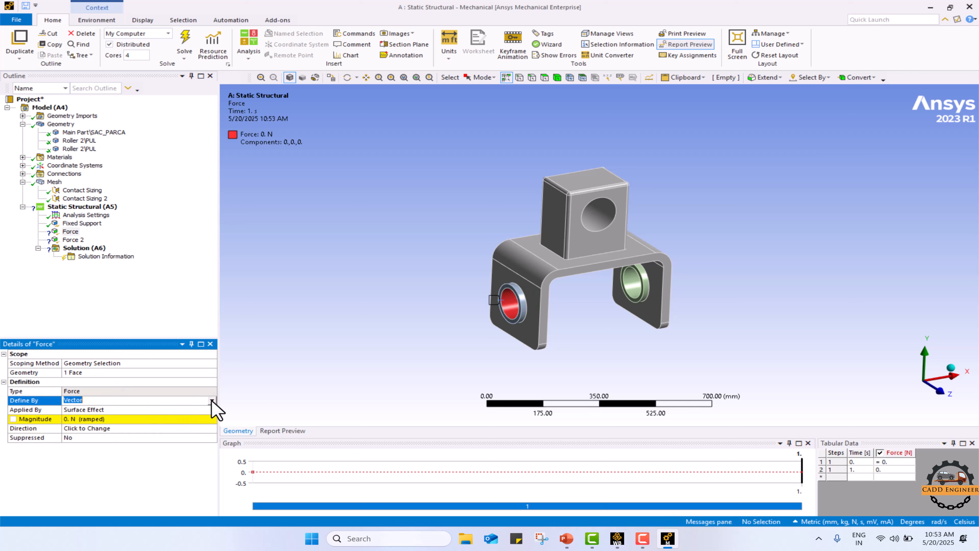
left_click(211, 401)
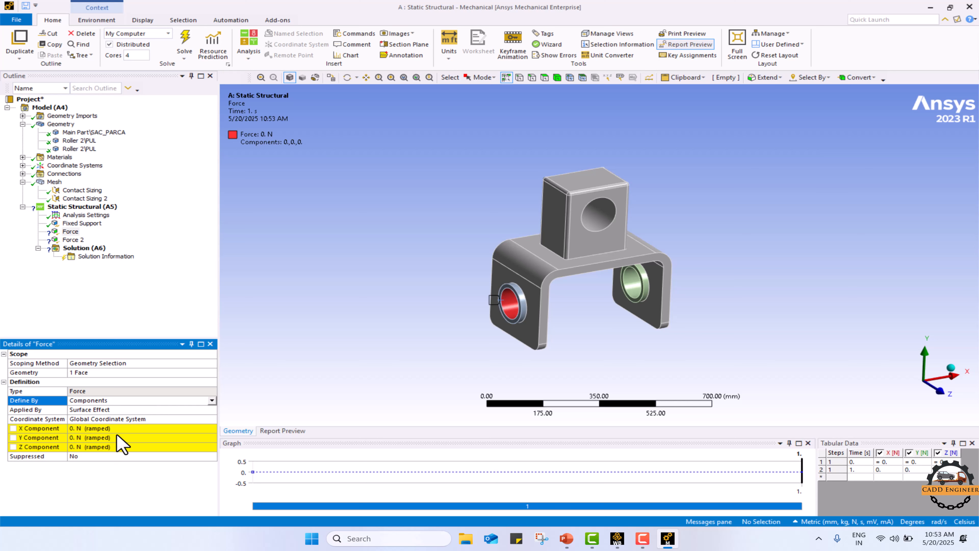
left_click(121, 437)
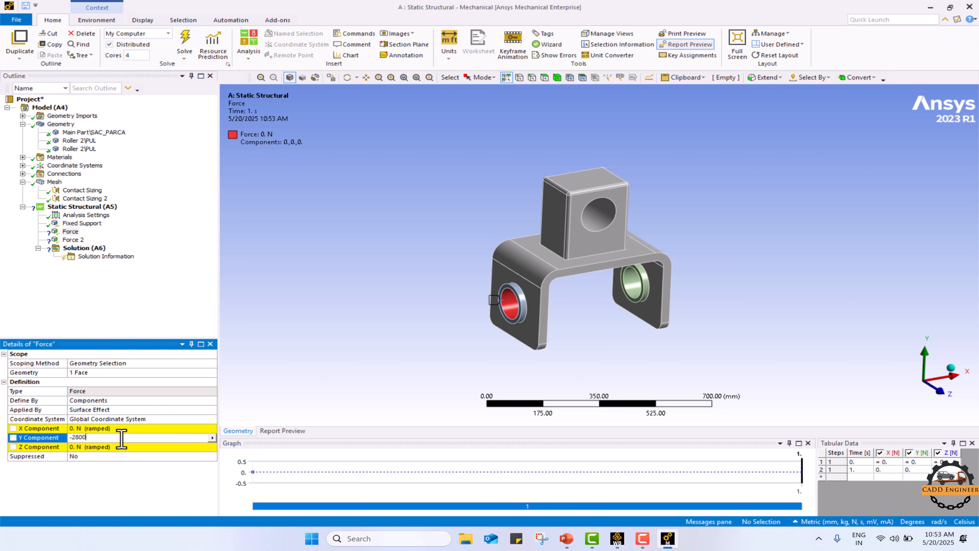
key("Return")
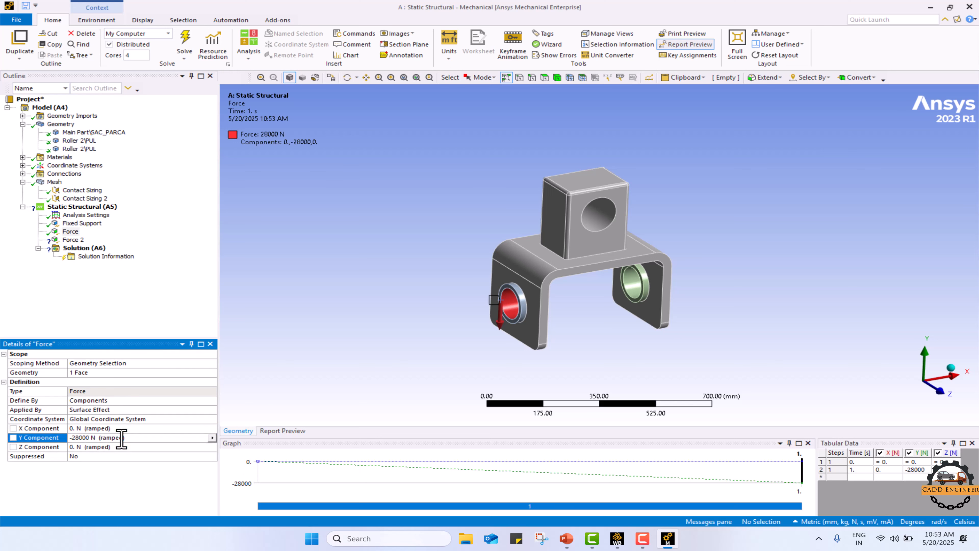
Step: Assign the second force to the inner face of the +X side roller, defined by components with Y at -28000 N
left_click(73, 240)
left_click(654, 297)
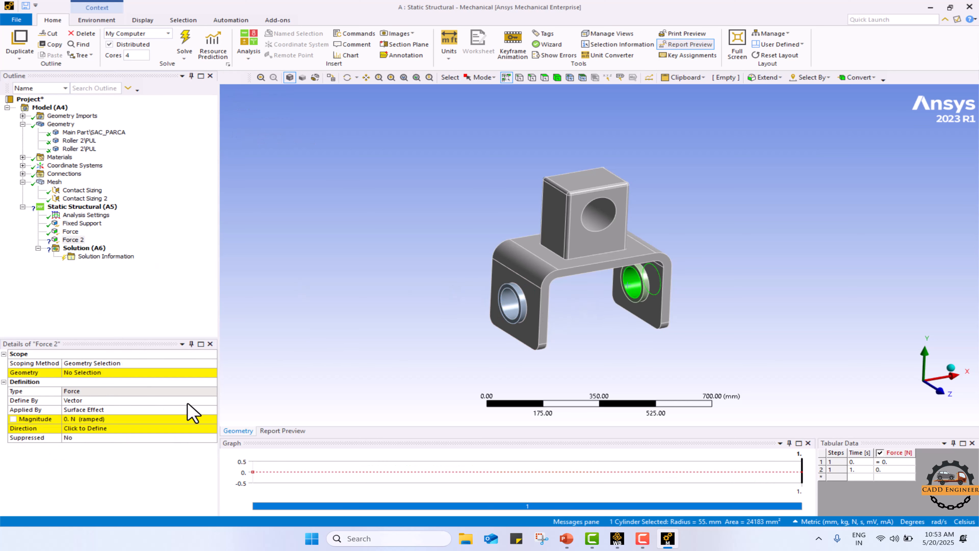
left_click(102, 372)
left_click(77, 372)
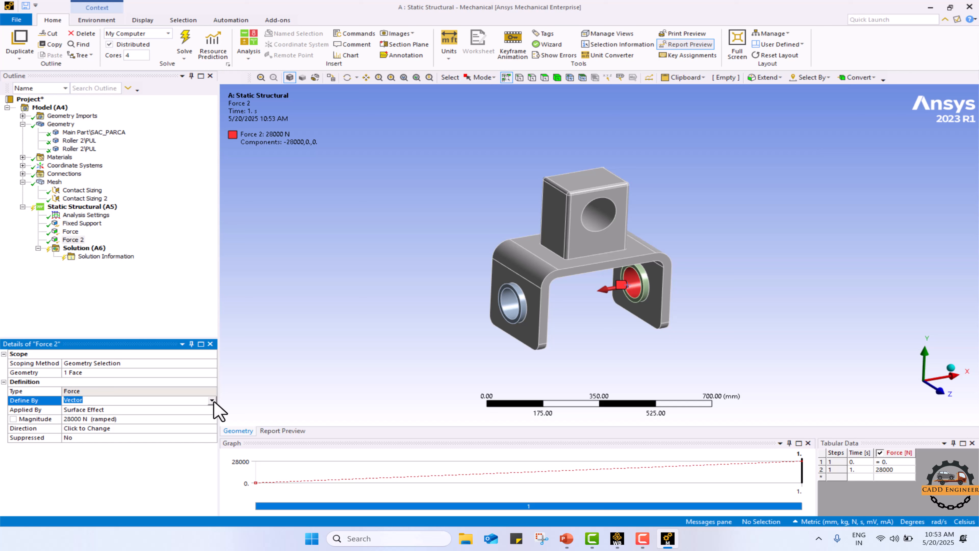
left_click(212, 400)
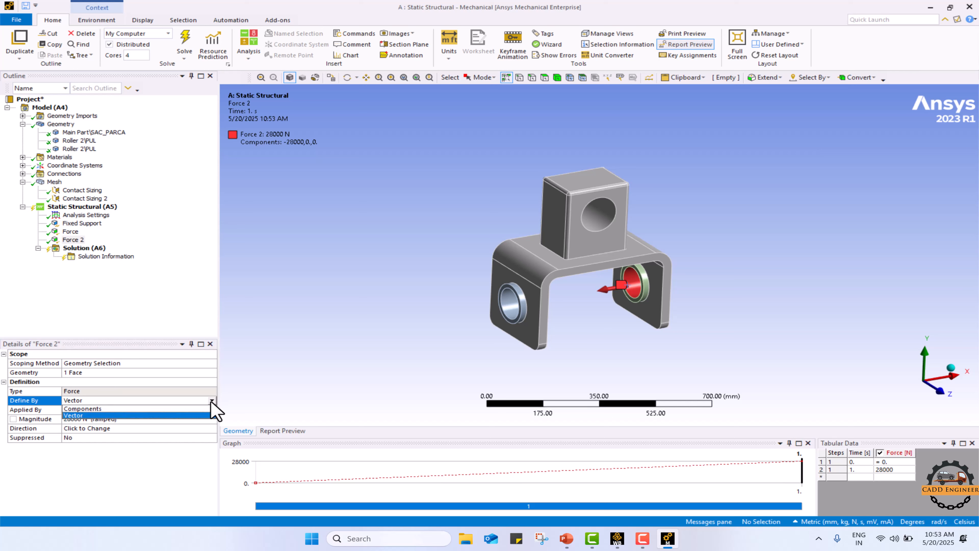
left_click(182, 409)
left_click(131, 437)
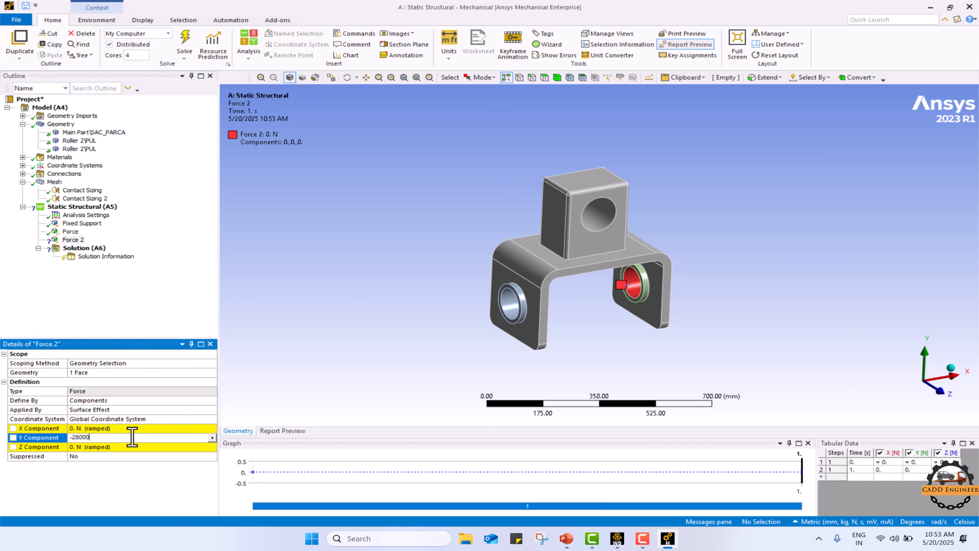
key("Return")
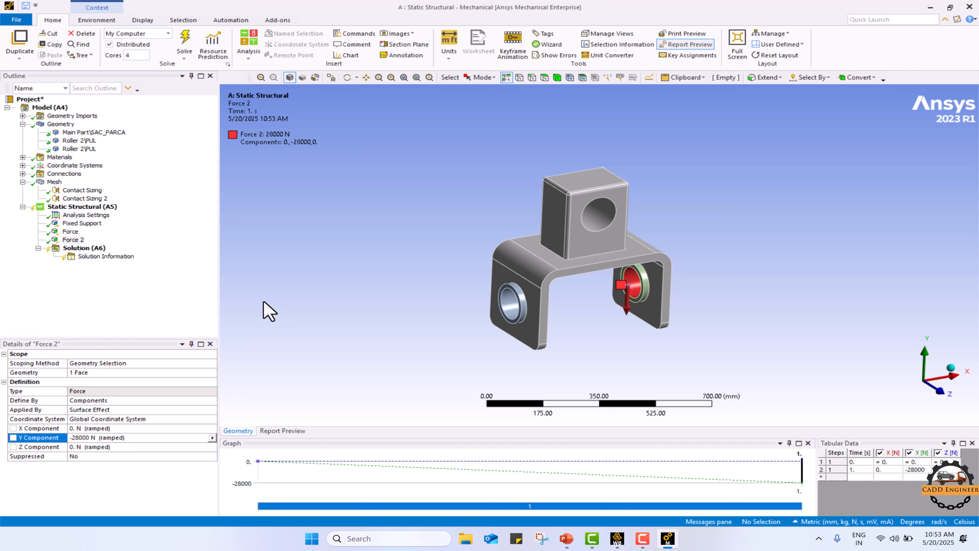
Step: Add a total deformation result to the solution
left_click(98, 249)
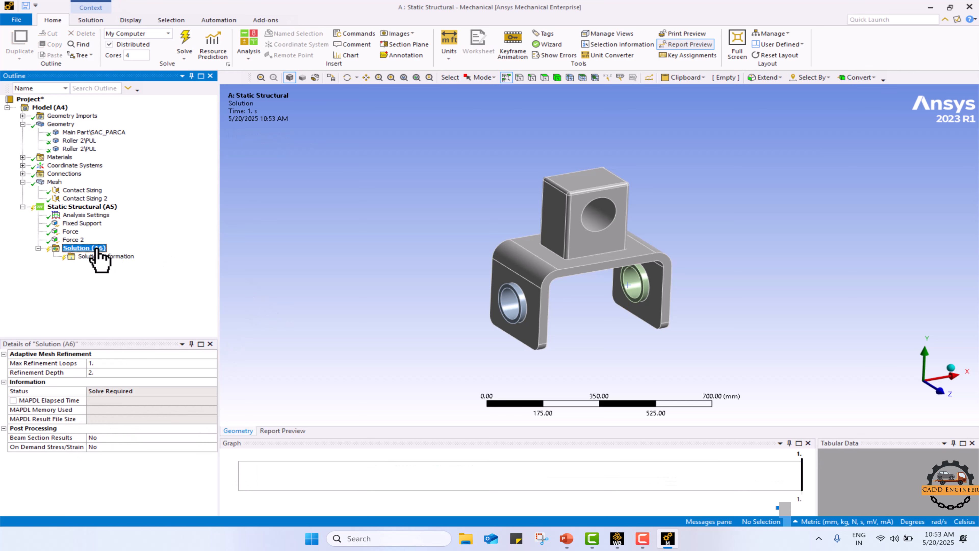
right_click(96, 250)
mouse_move(189, 256)
mouse_move(249, 255)
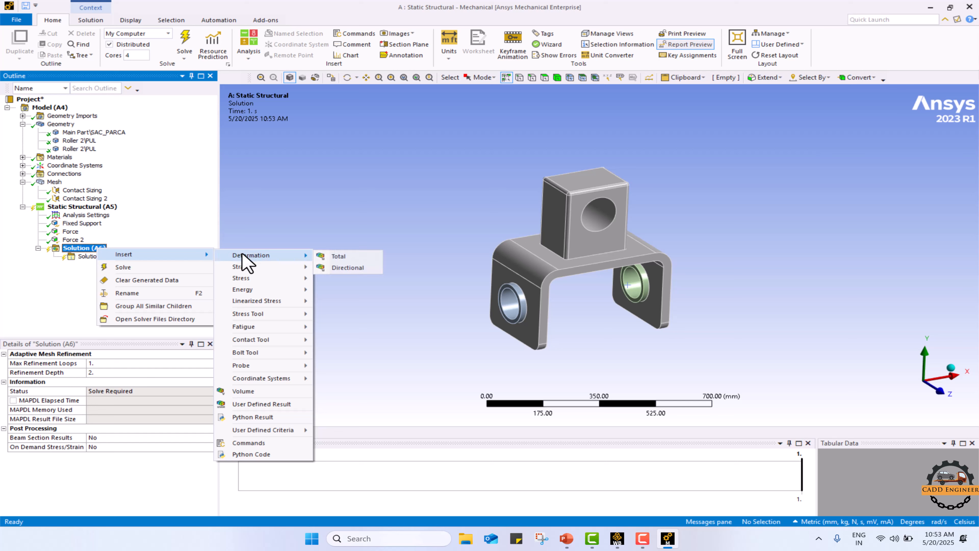
left_click(338, 256)
left_click(94, 248)
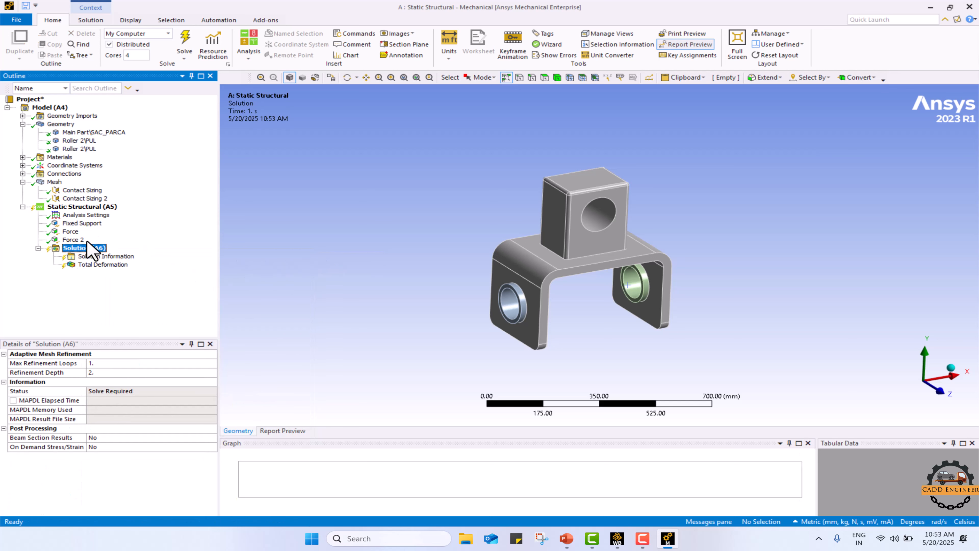
Step: Add an equivalent (von-Mises) stress result to the solution and solve the analysis
right_click(90, 249)
mouse_move(146, 255)
mouse_move(247, 280)
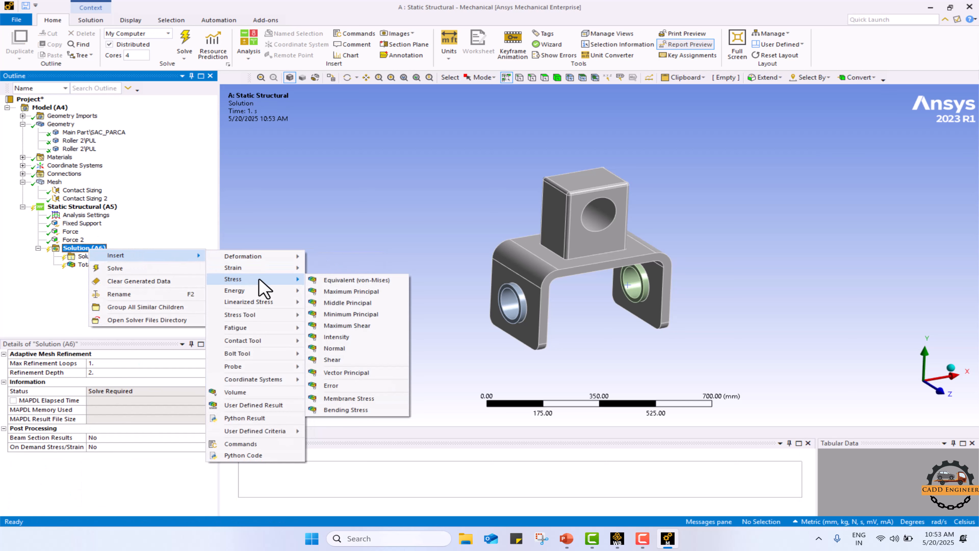
left_click(330, 286)
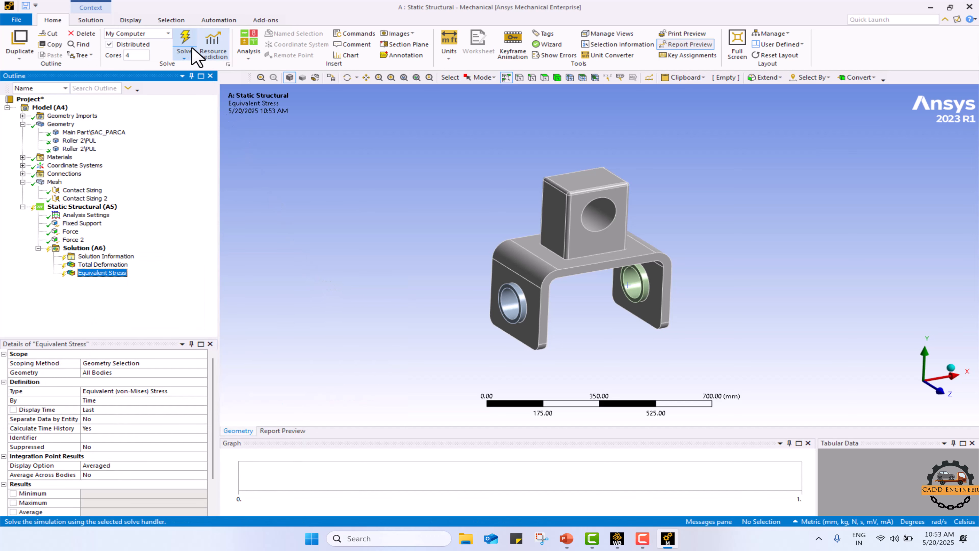
left_click(184, 45)
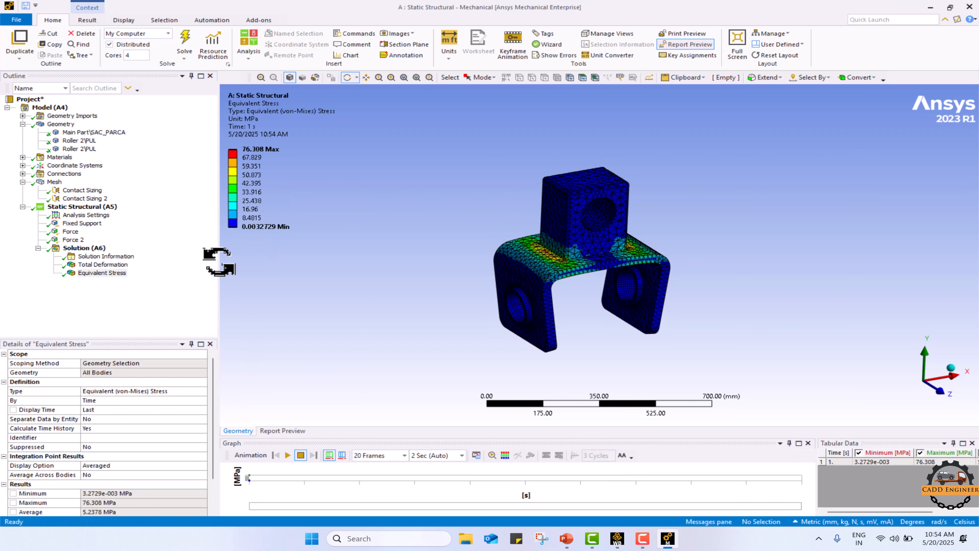
Step: Animate the total deformation result, then the equivalent stress result, to review how the bracket deforms
left_click(104, 265)
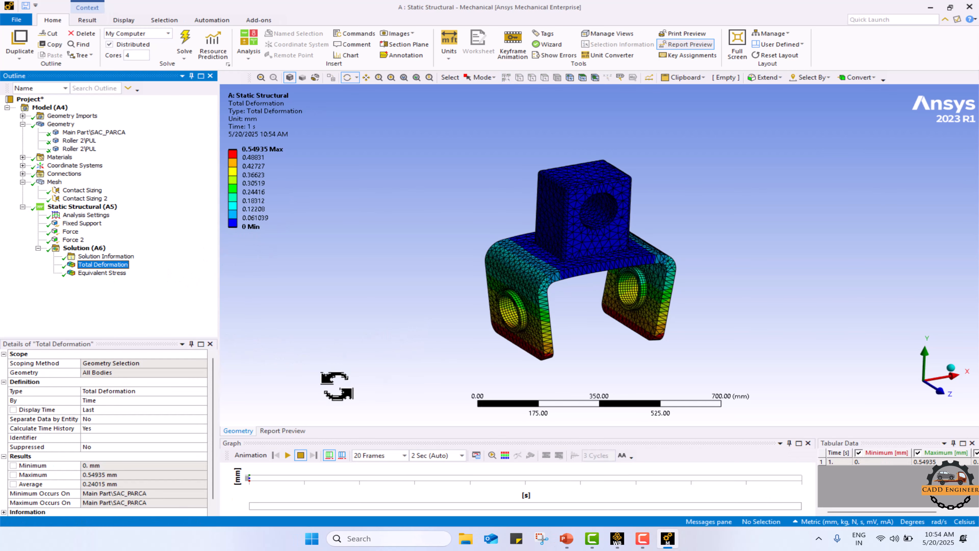
left_click(288, 456)
left_click_drag(447, 322, 578, 295)
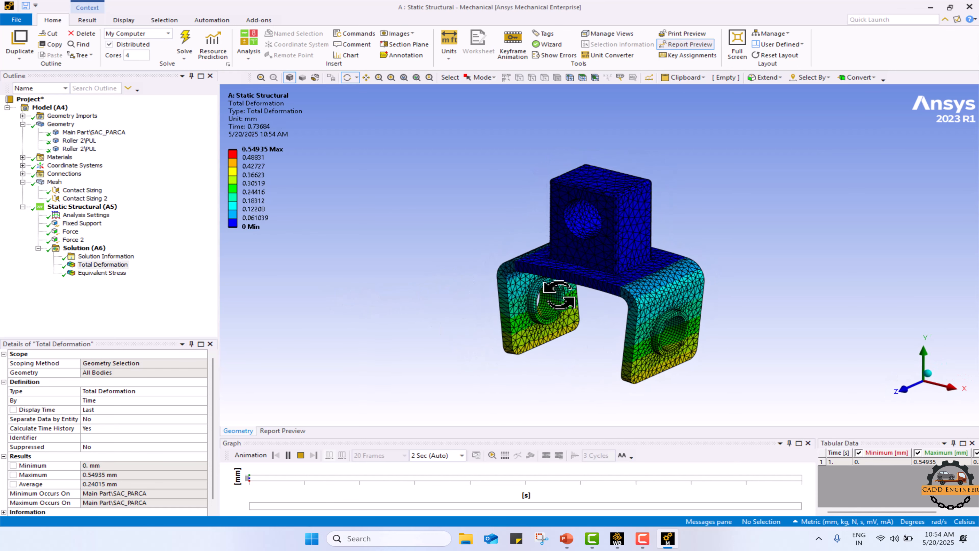
left_click(116, 273)
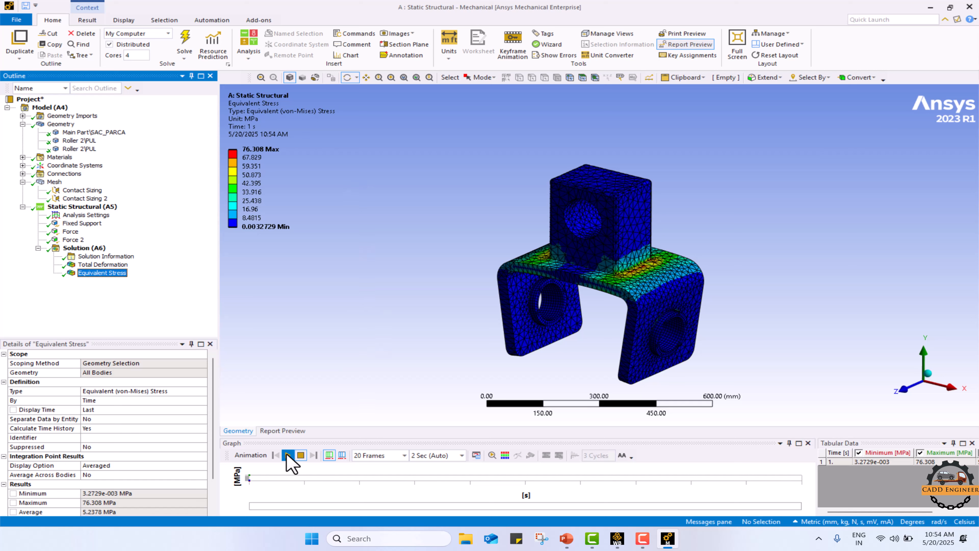
left_click(288, 455)
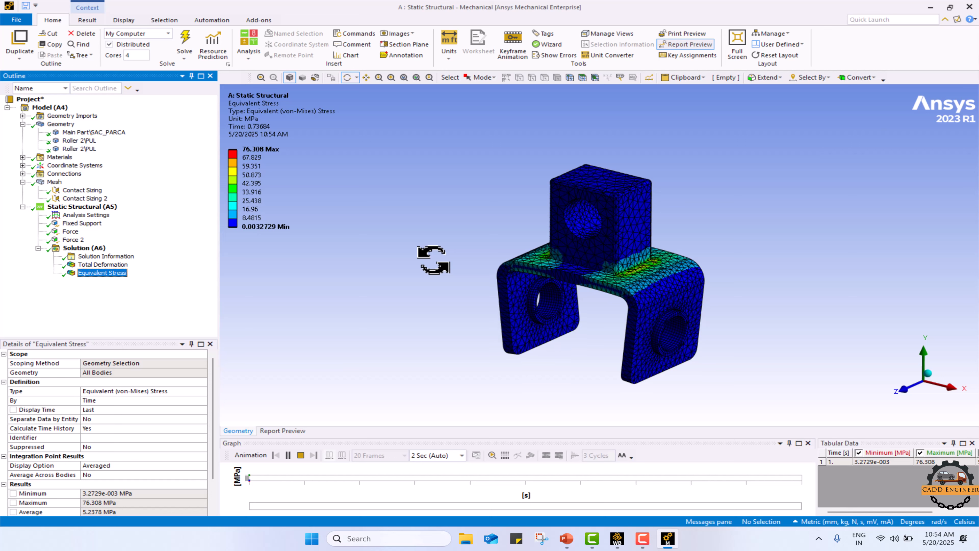
Step: Turn on the maximum and minimum labels for the equivalent stress plot and stop the animation
left_click(87, 20)
left_click(481, 47)
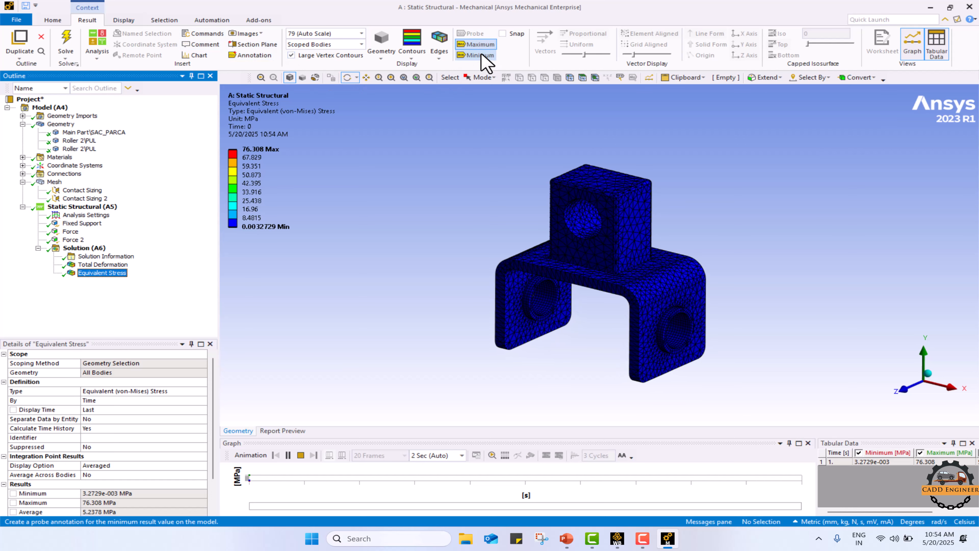
left_click(481, 56)
left_click(301, 455)
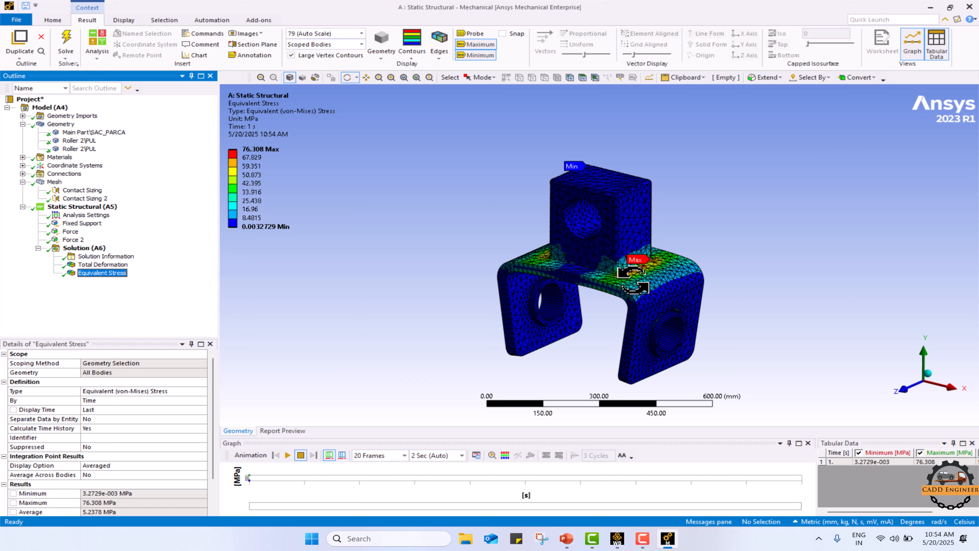
mouse_move(632, 280)
left_mouse_down()
mouse_move(600, 333)
mouse_move(662, 274)
mouse_move(648, 286)
left_mouse_up()
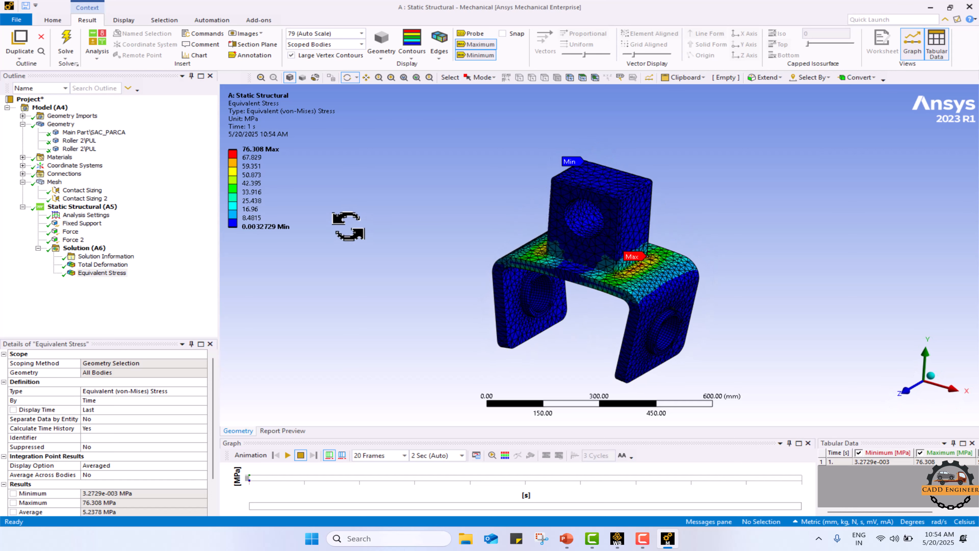
Step: Display the total deformation result with its edges set to No WireFrame
left_click(112, 265)
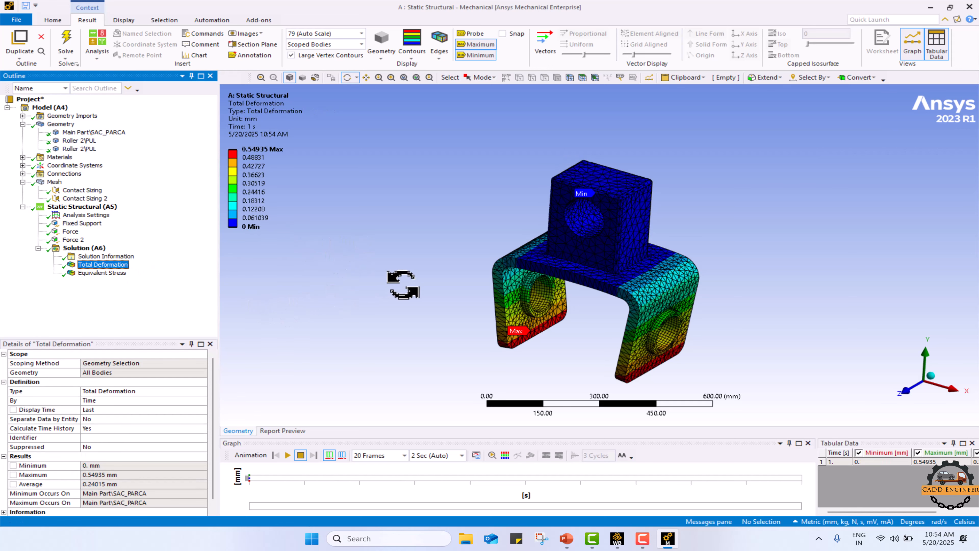
mouse_move(403, 285)
left_mouse_down()
mouse_move(525, 265)
mouse_move(408, 287)
left_mouse_up()
scroll(409, 276, "down", 2)
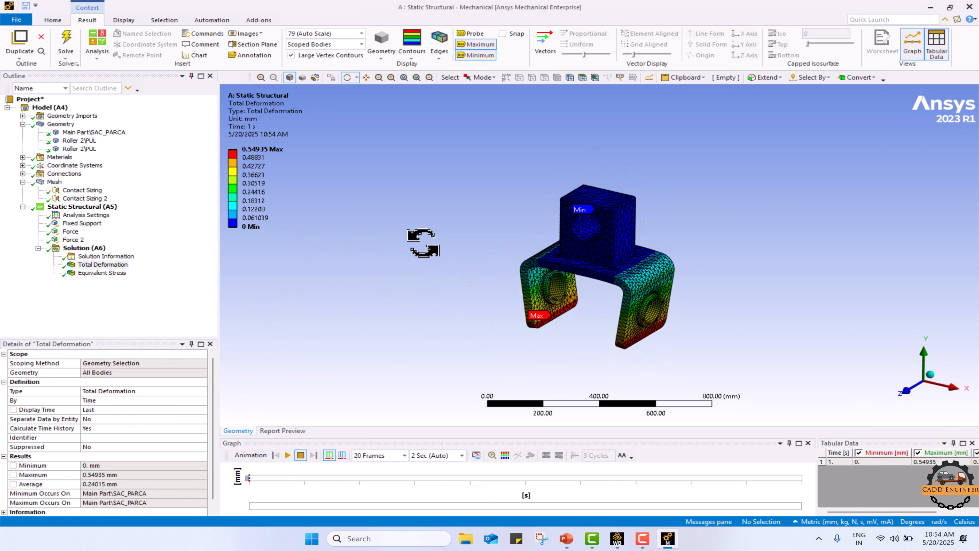
scroll(424, 243, "up", 1)
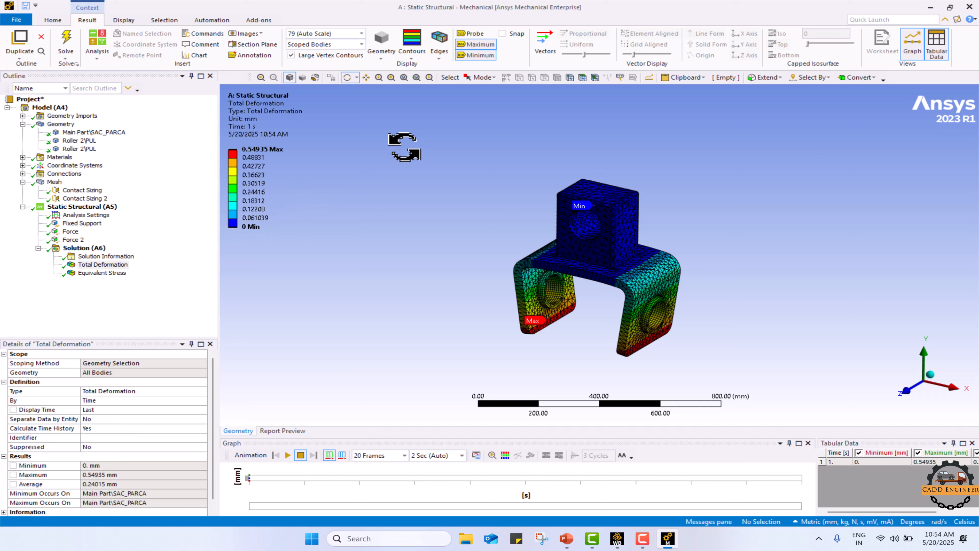
left_click(444, 61)
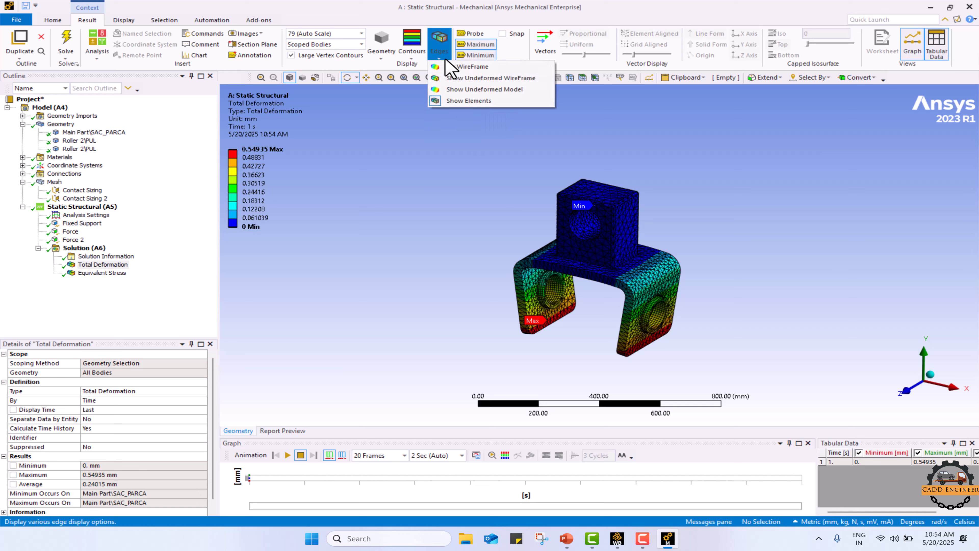
left_click(467, 66)
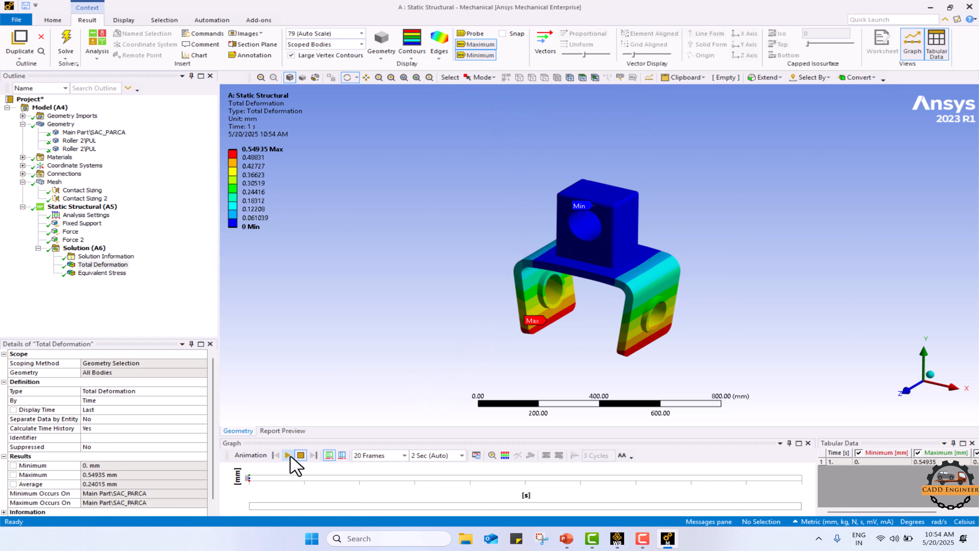
Step: Play the total deformation and equivalent stress animations with the mesh edges hidden
left_click(289, 456)
left_click_drag(585, 361, 415, 328)
left_click(123, 273)
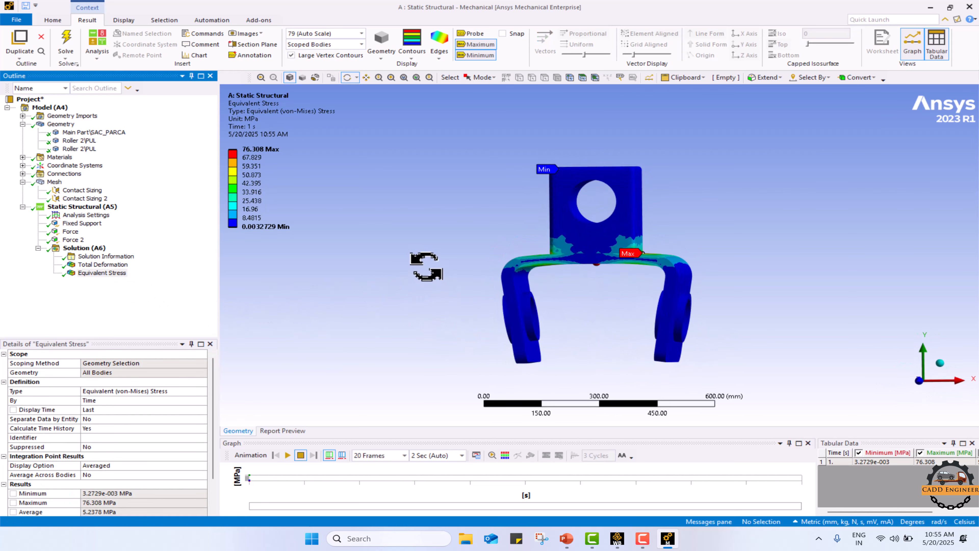
left_click_drag(426, 266, 433, 361)
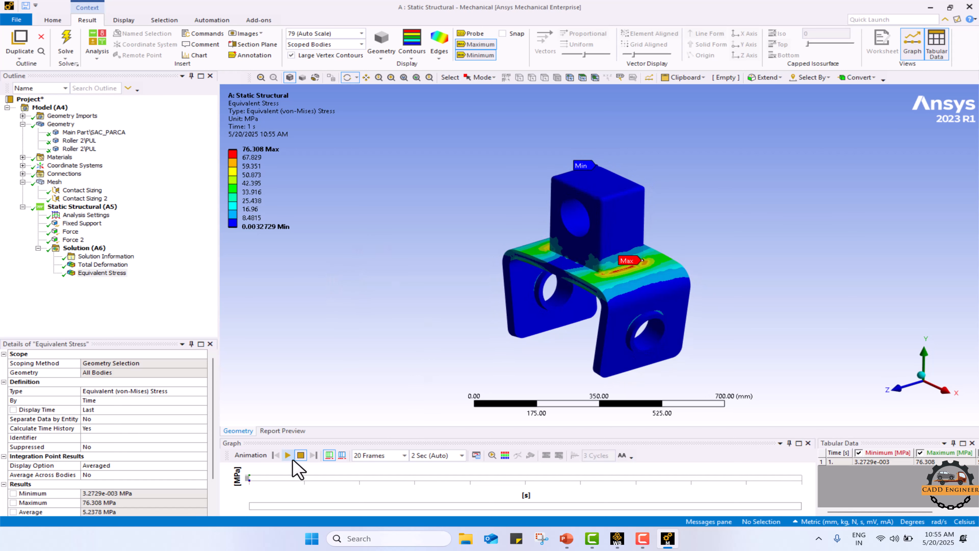
left_click(288, 455)
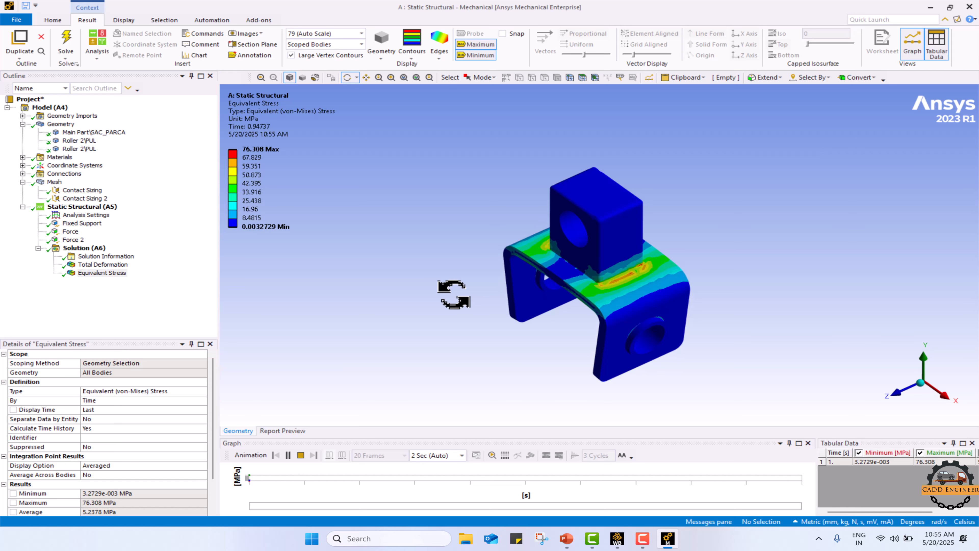
Step: Overlay the undeformed wireframe on the equivalent stress plot and animate it to compare the shapes
left_click(439, 47)
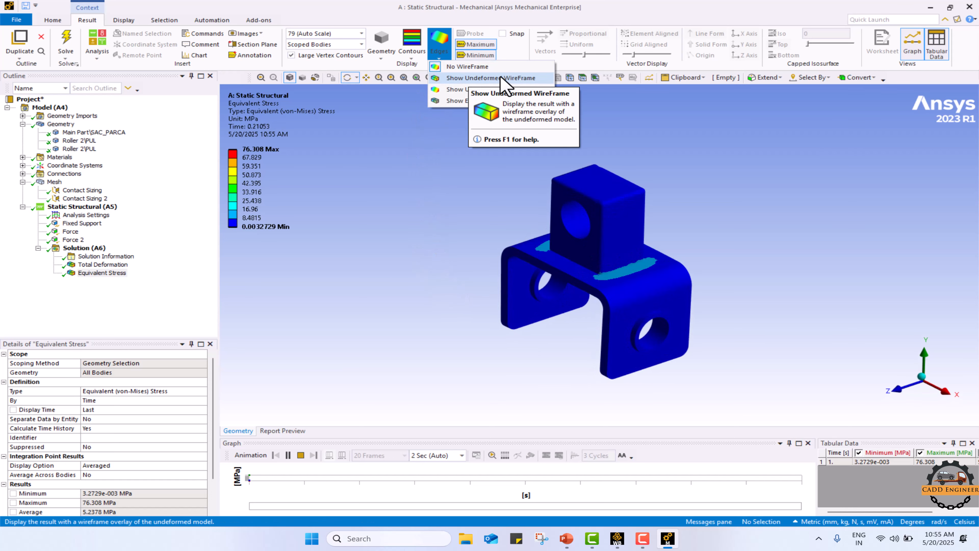
left_click(507, 78)
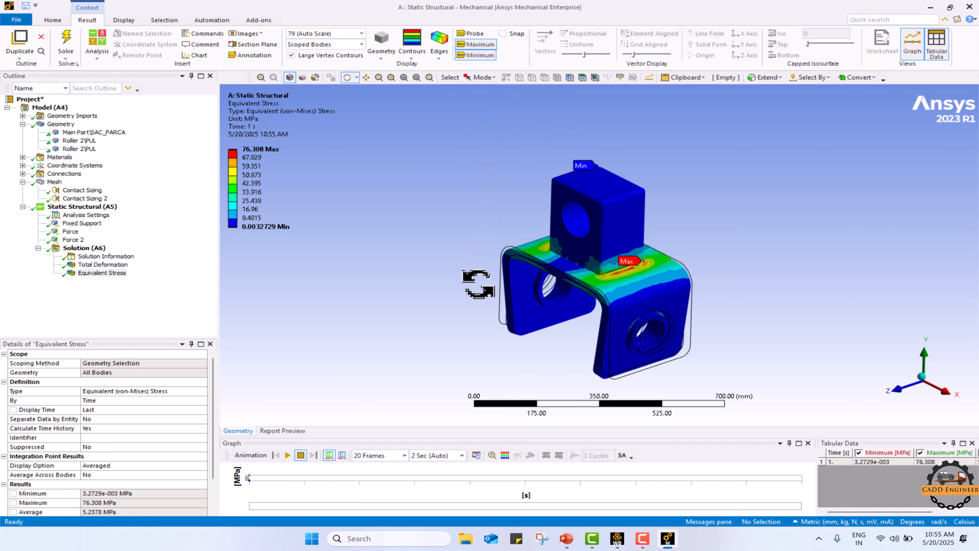
left_click_drag(477, 280, 517, 258)
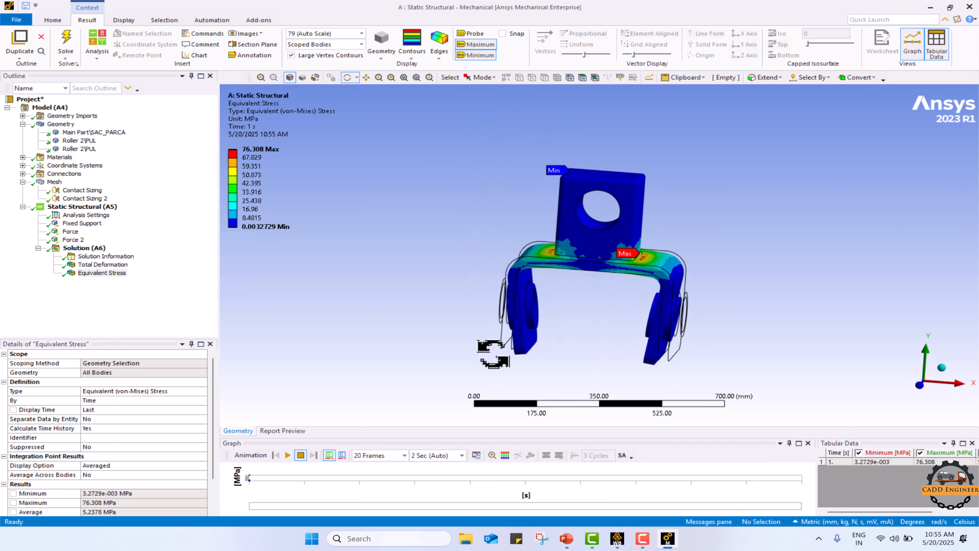
left_click(288, 455)
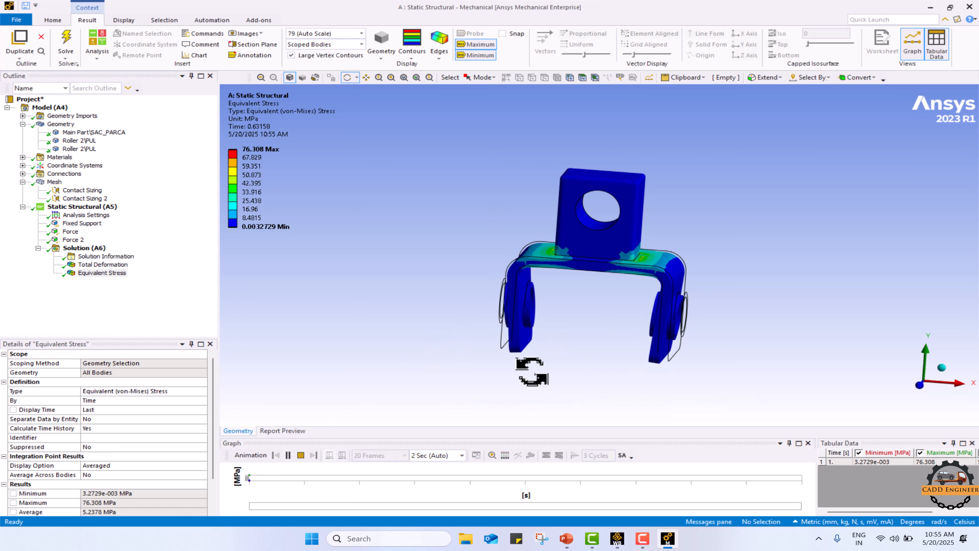
left_click_drag(531, 372, 473, 371)
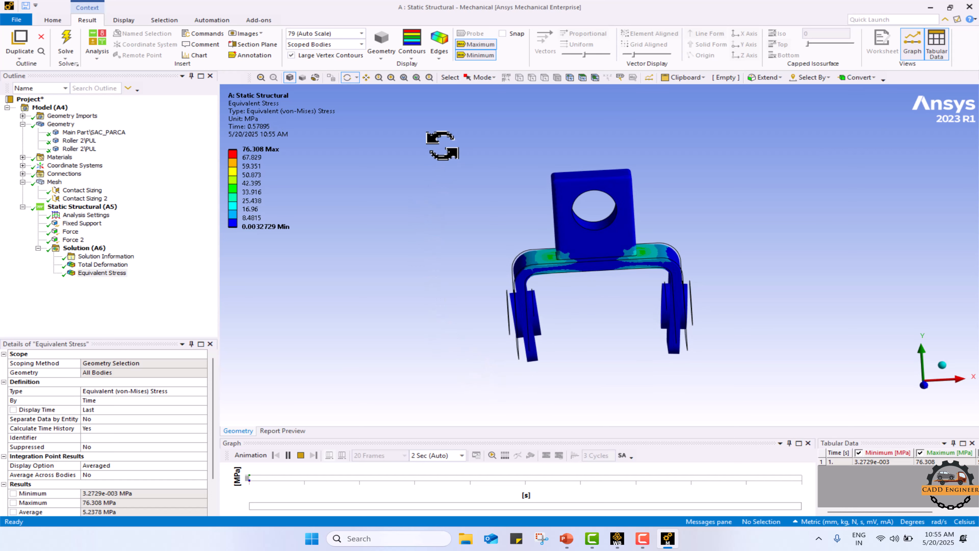
Step: Overlay the translucent undeformed model on the equivalent stress plot and animate it
left_click(440, 48)
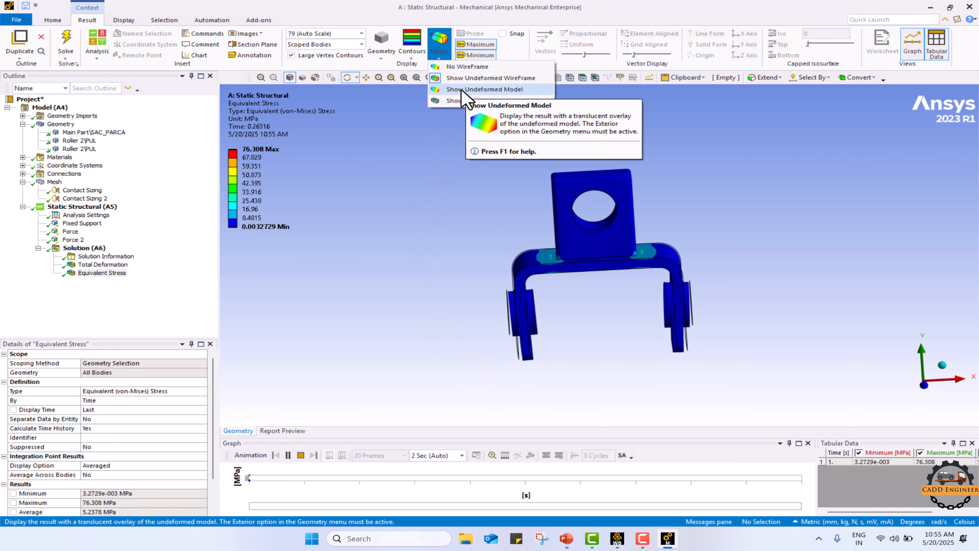
left_click(472, 91)
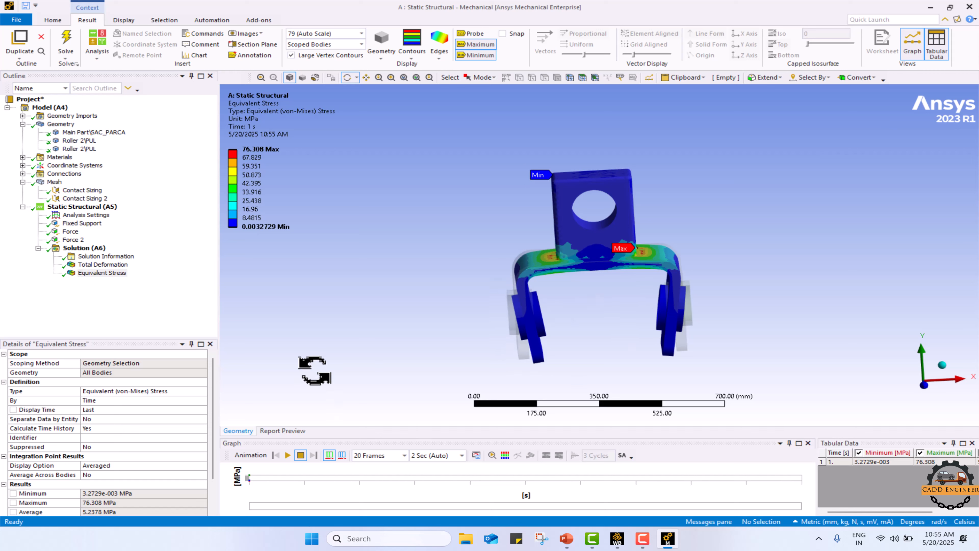
left_click(287, 456)
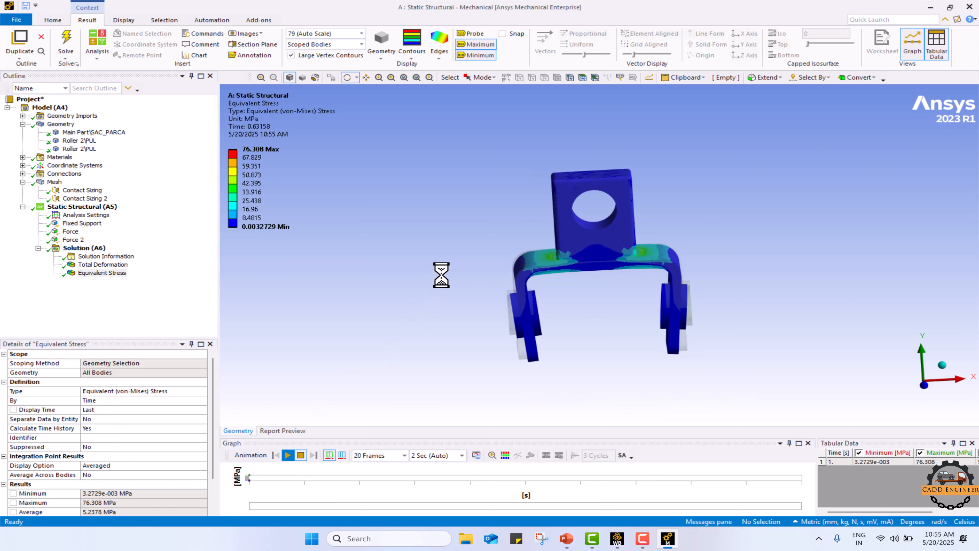
left_click_drag(459, 278, 433, 197)
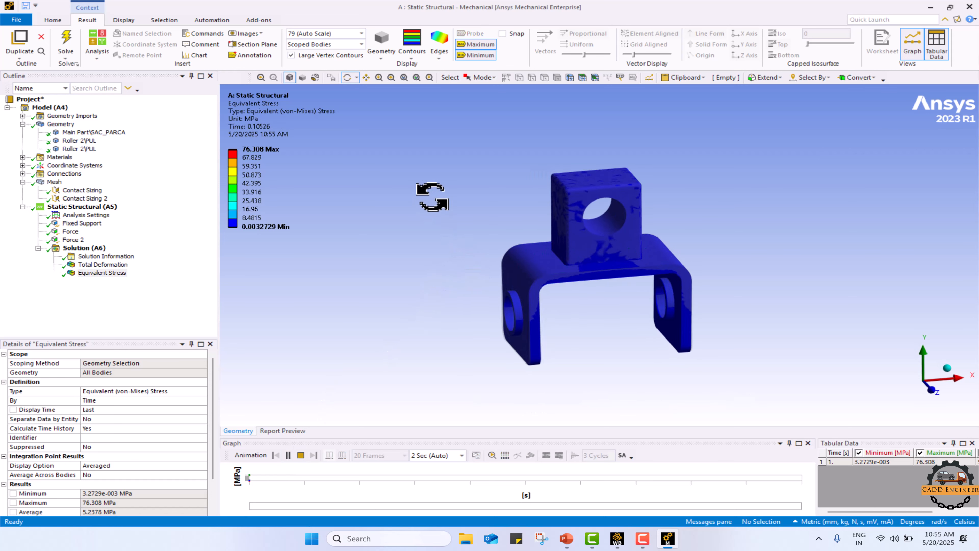
Step: Set the edge display of the equivalent stress plot to Show Elements and inspect the model
left_click(439, 44)
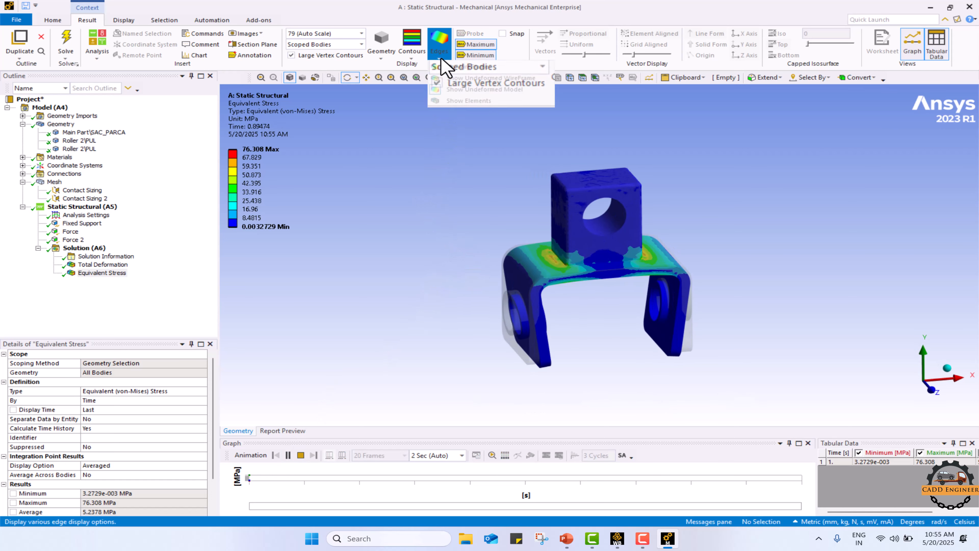
left_click(469, 101)
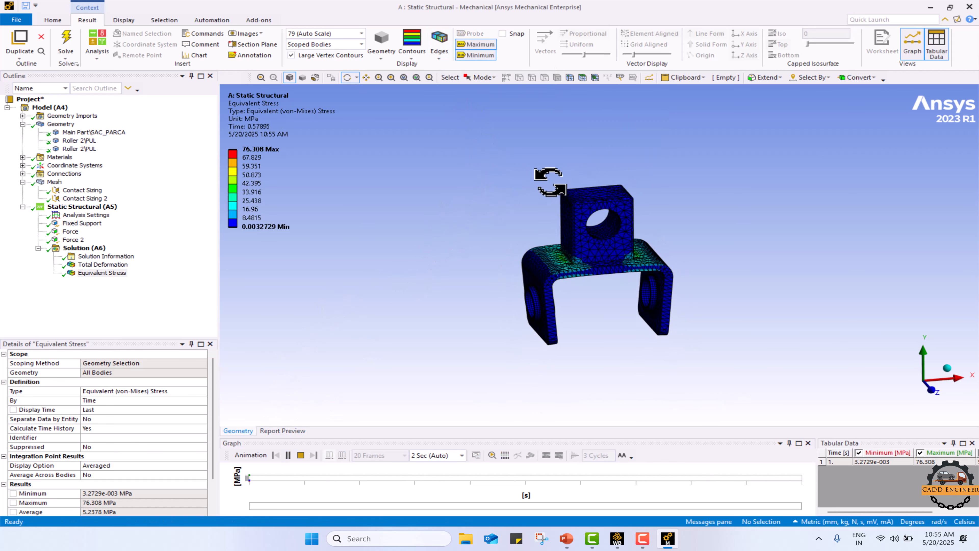
left_click_drag(570, 183, 641, 299)
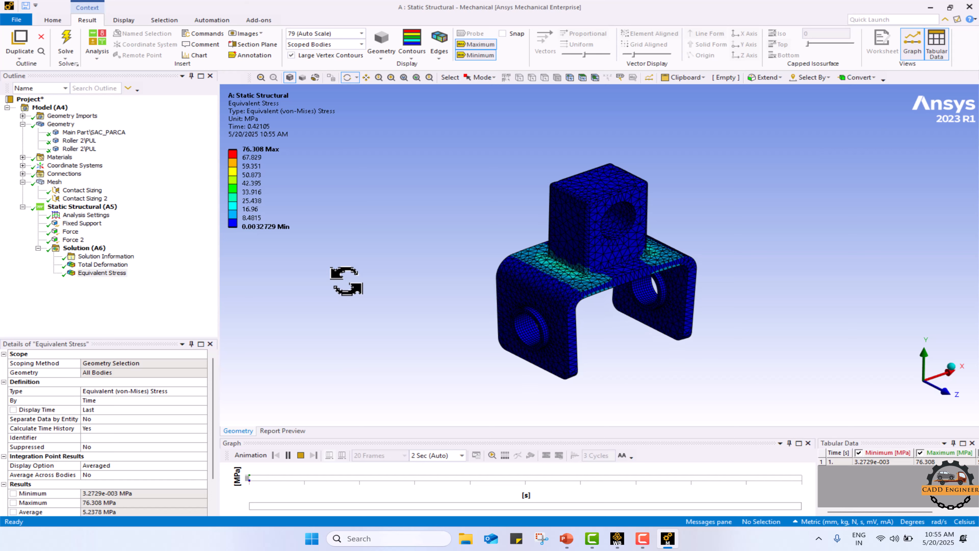
Step: Collapse the Geometry, Mesh and Static Structural branches of the model tree
left_click(23, 124)
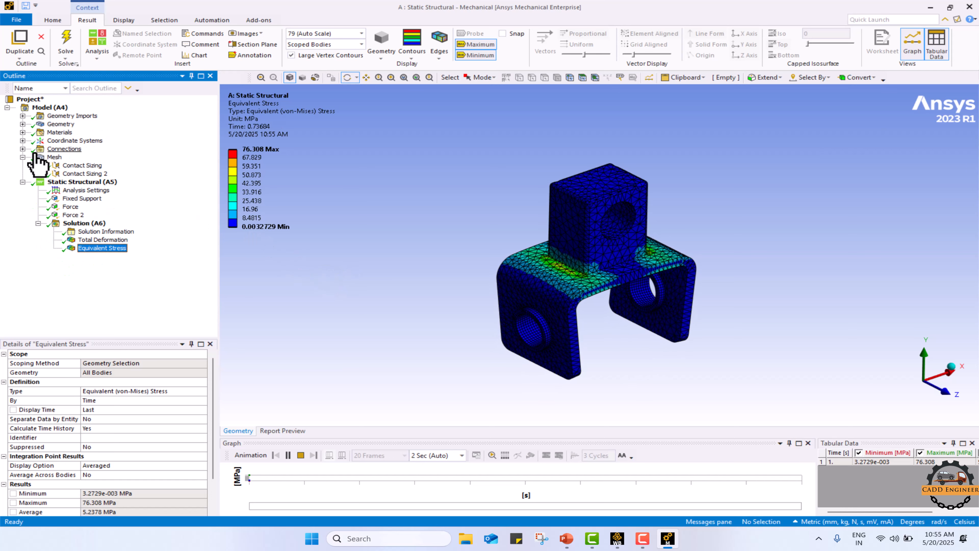
left_click(22, 157)
left_click(23, 165)
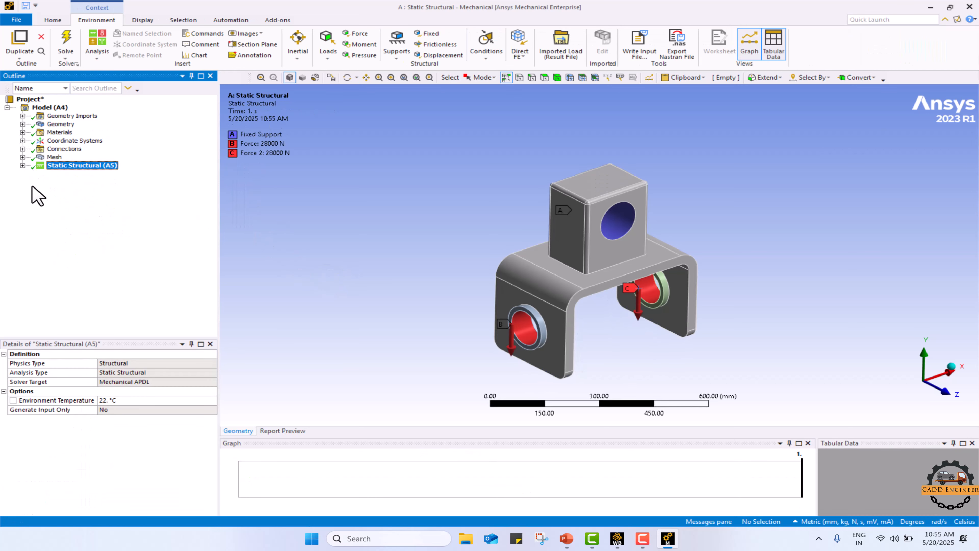
scroll(407, 210, "down", 2)
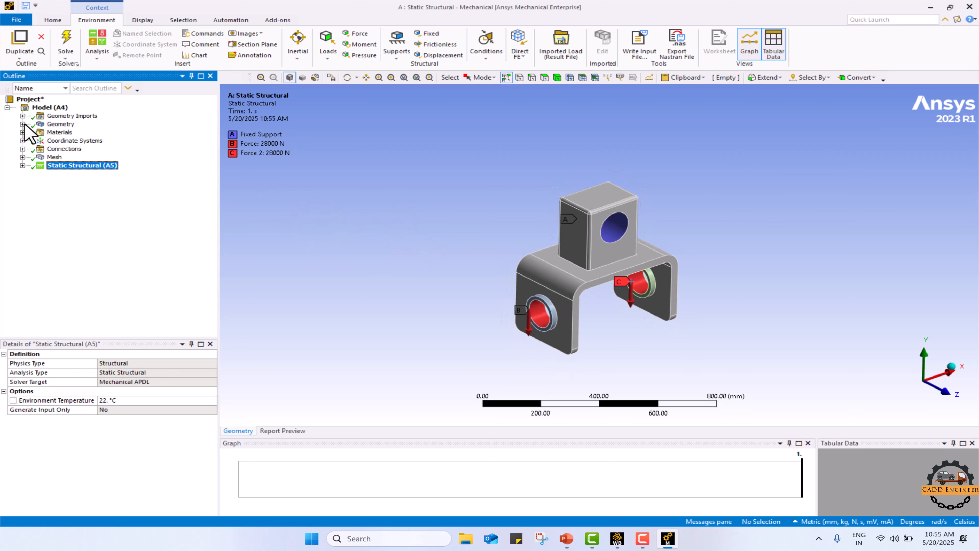
Step: Display the model's geometry with its source details and view the whole assembly
left_click(59, 125)
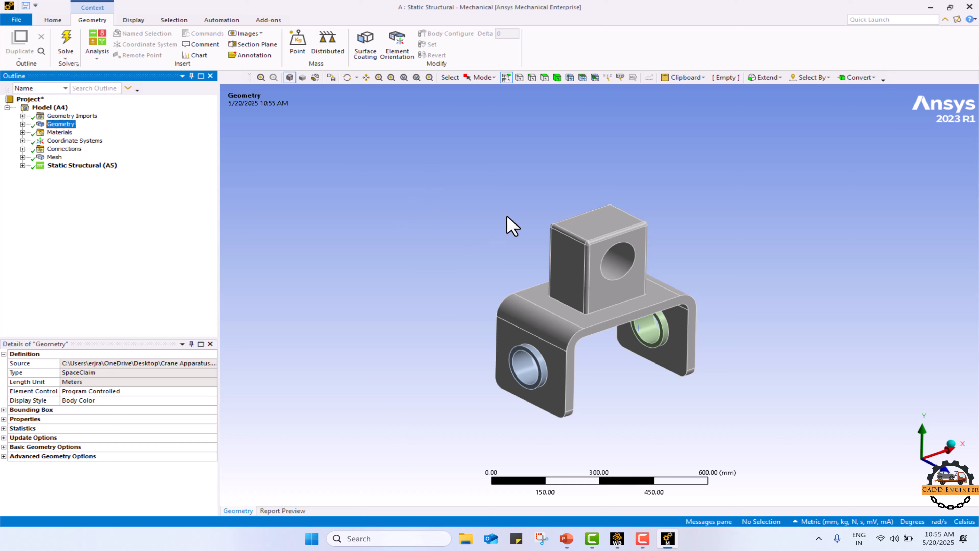
scroll(548, 205, "down", 1)
scroll(520, 239, "up", 1)
middle_click_drag(524, 241, 582, 186, "ctrl")
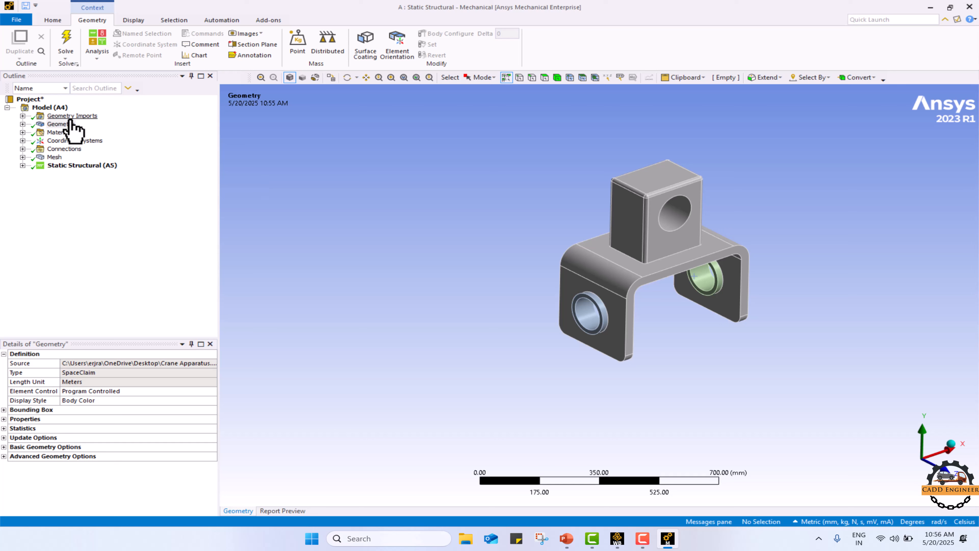
Step: Insert a figure of the meshed assembly under the Mesh object for the report
left_click(53, 157)
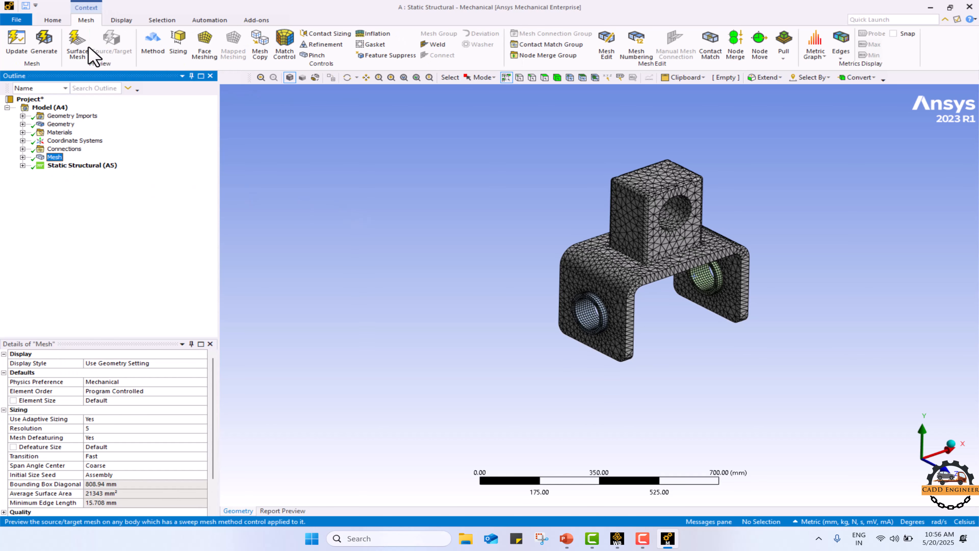
left_click(52, 19)
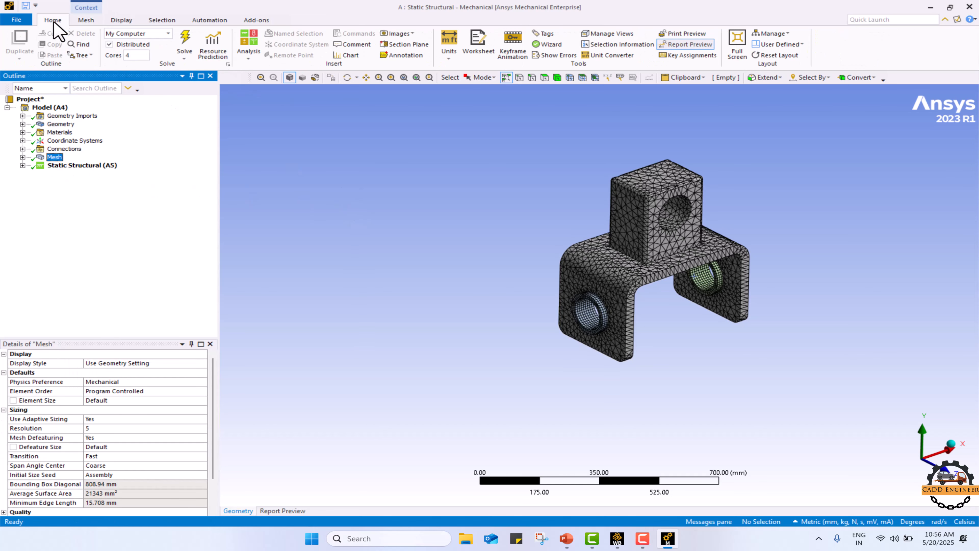
left_click(413, 34)
left_click(414, 45)
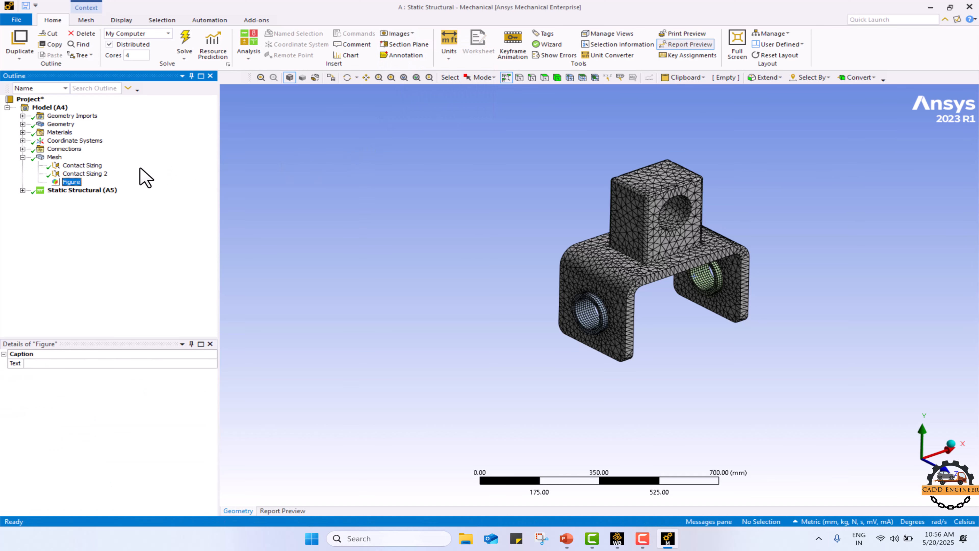
Step: Insert a figure under Fixed Support with the model rotated to show the supported hole from the other side
left_click(23, 190)
left_click(82, 207)
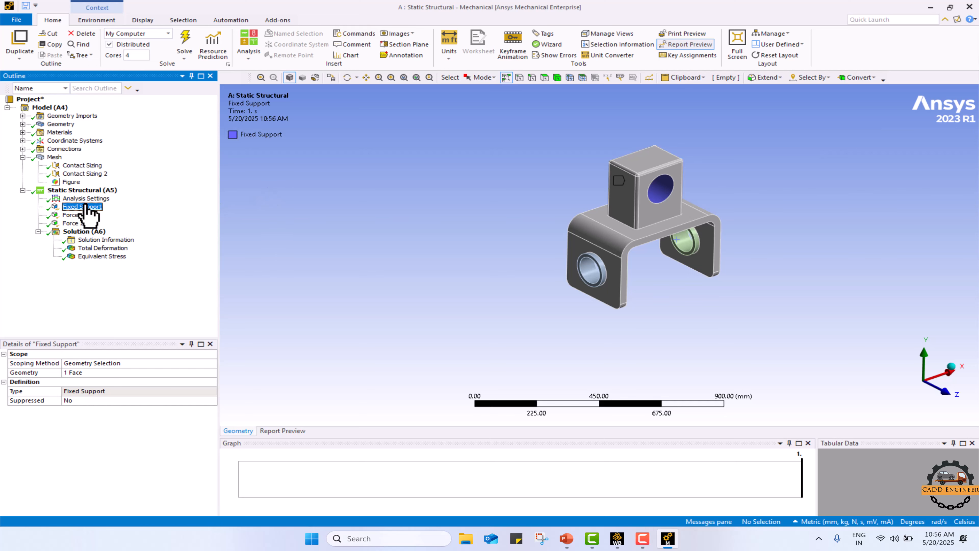
middle_click_drag(428, 251, 276, 227)
left_click(397, 33)
left_click(401, 50)
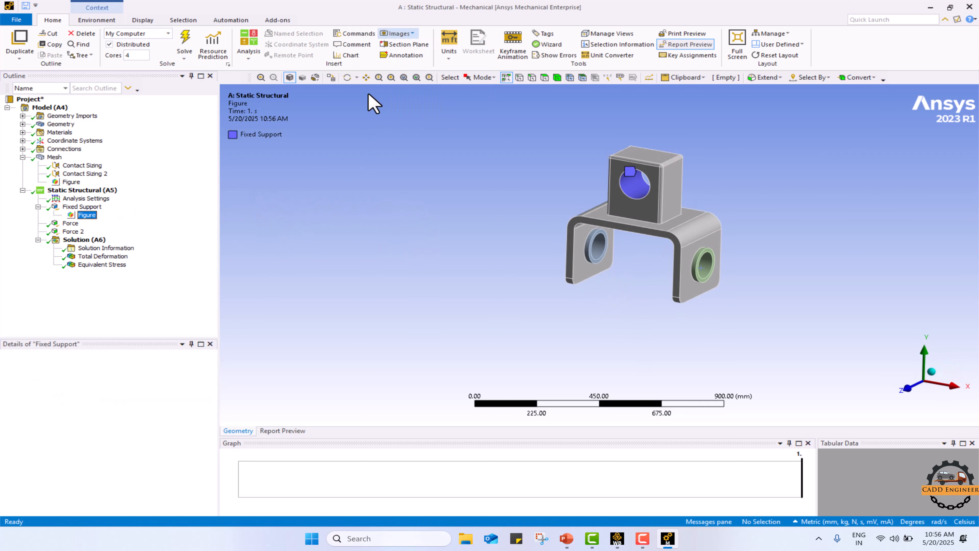
Step: Insert a figure under the first Force load showing the loaded roller face
left_click(70, 223)
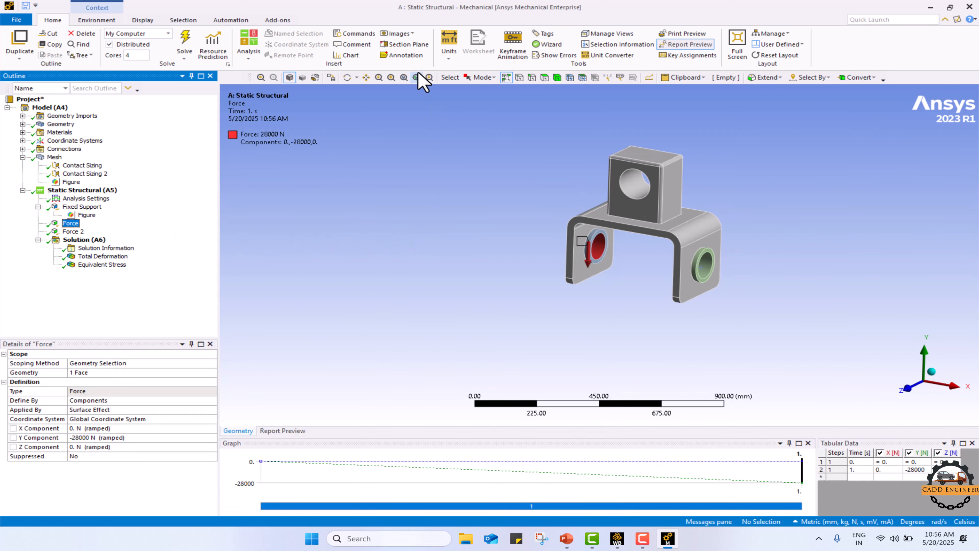
left_click(397, 33)
left_click(401, 50)
middle_click_drag(420, 184, 618, 275)
Step: Rotate the model to compare the two force loads and insert a figure under Force 2
left_click(73, 239)
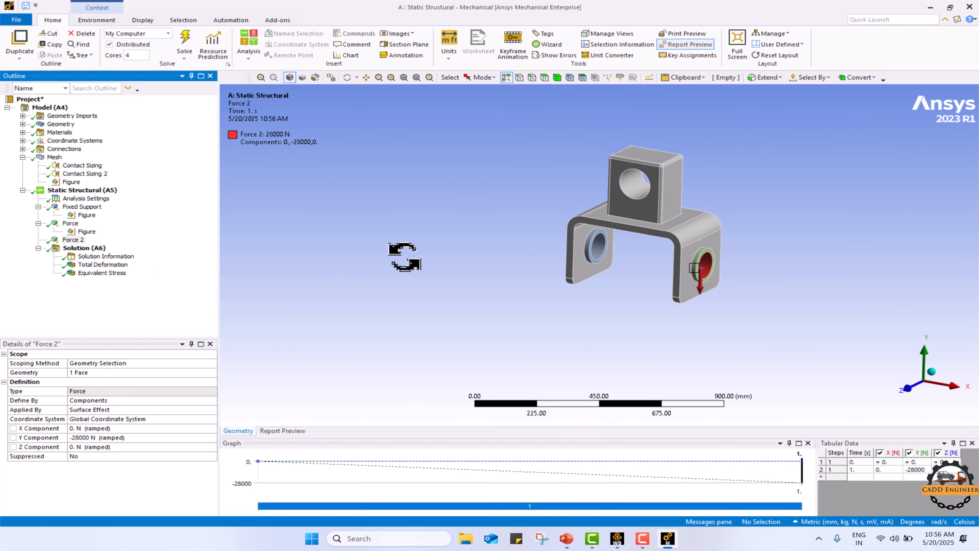
middle_click_drag(405, 256, 530, 259)
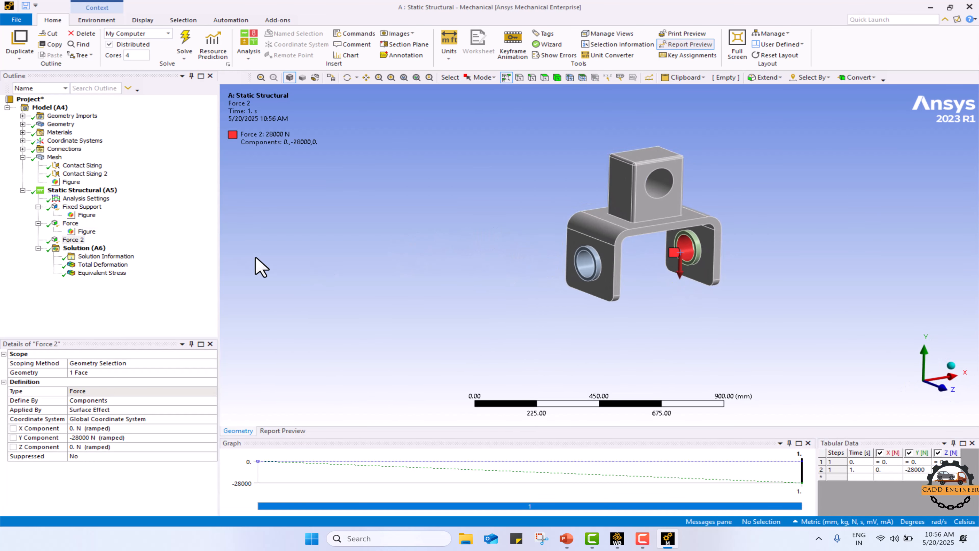
left_click(72, 223)
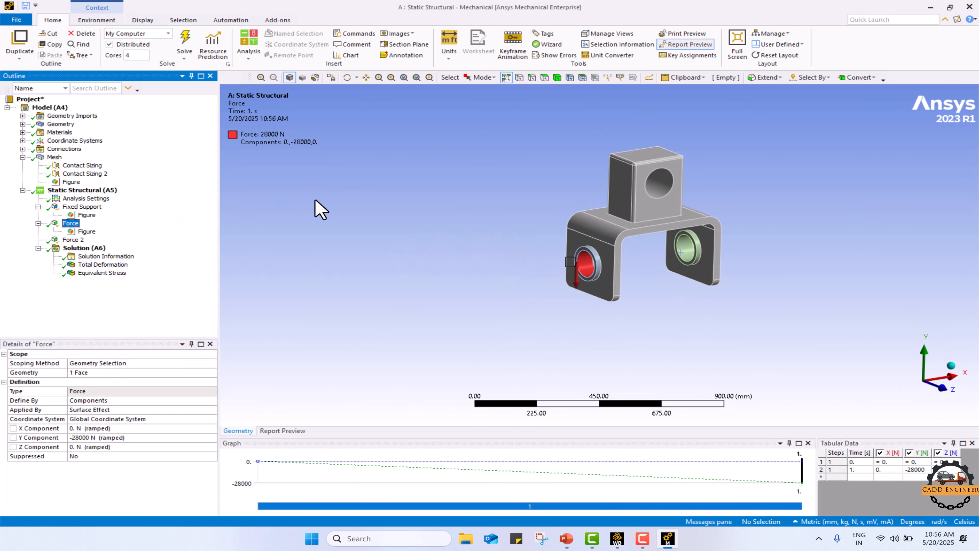
left_click(73, 239)
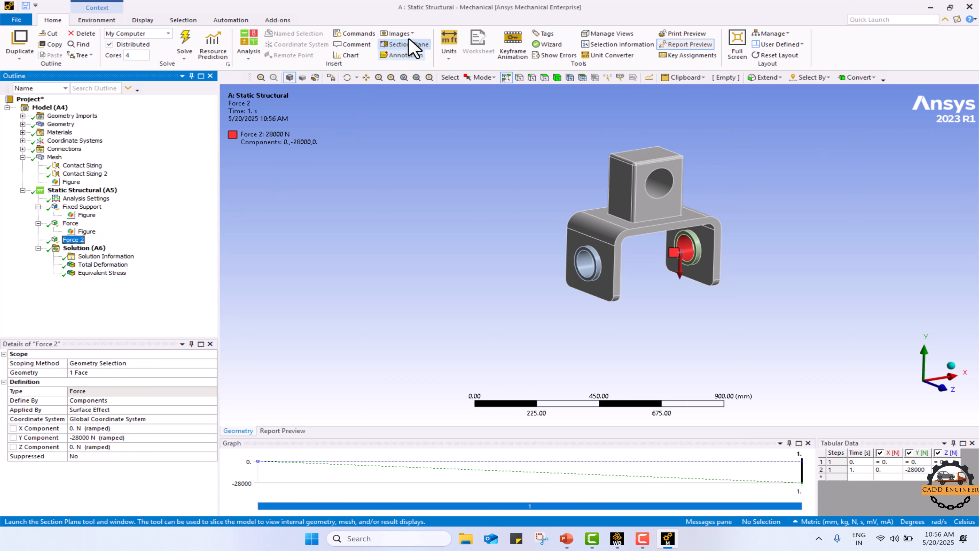
left_click(398, 33)
left_click(406, 45)
Step: Recentre the Total Deformation plot and insert a figure of it under that result
left_click(104, 273)
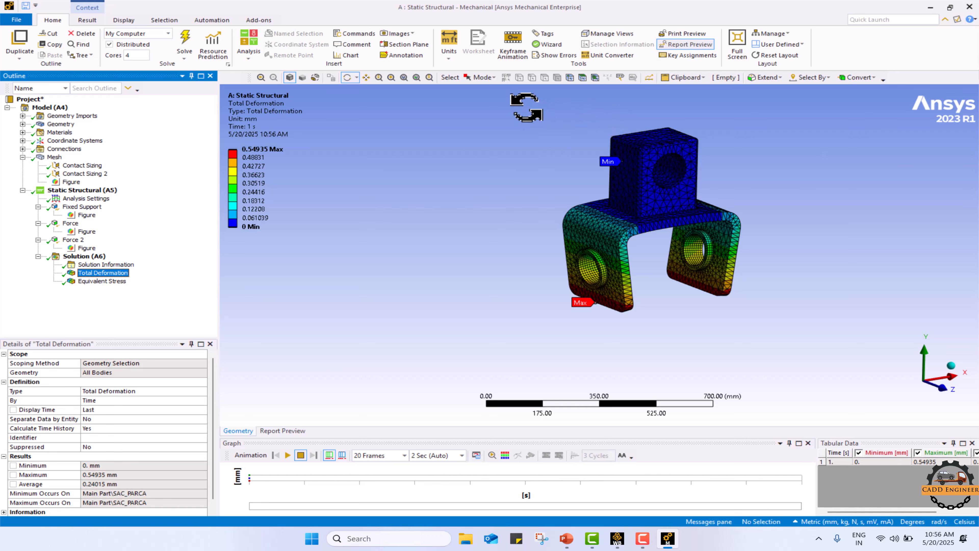
middle_click_drag(536, 109, 503, 138, "ctrl")
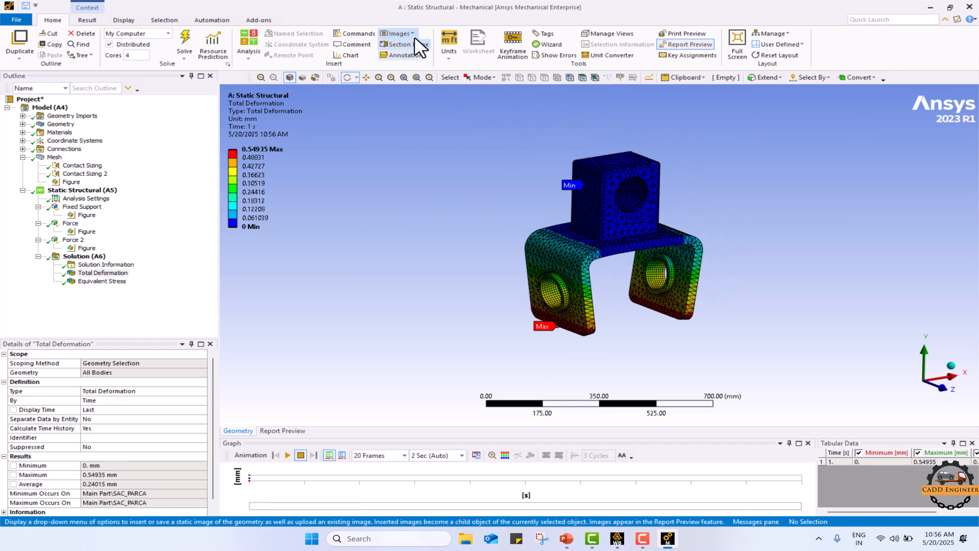
left_click(397, 33)
left_click(406, 45)
Step: Insert a figure of the von-Mises plot under the Equivalent Stress result
left_click(110, 290)
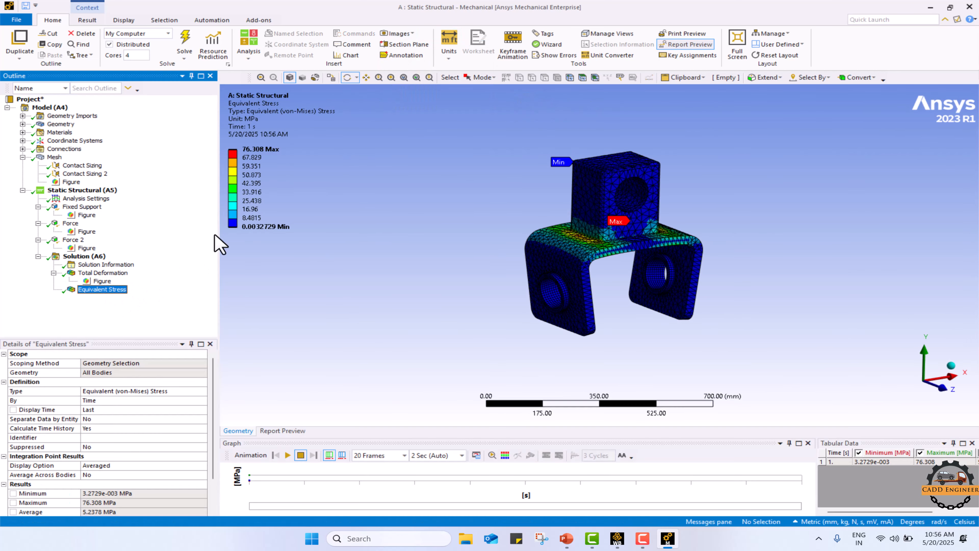
left_click(397, 33)
left_click(406, 44)
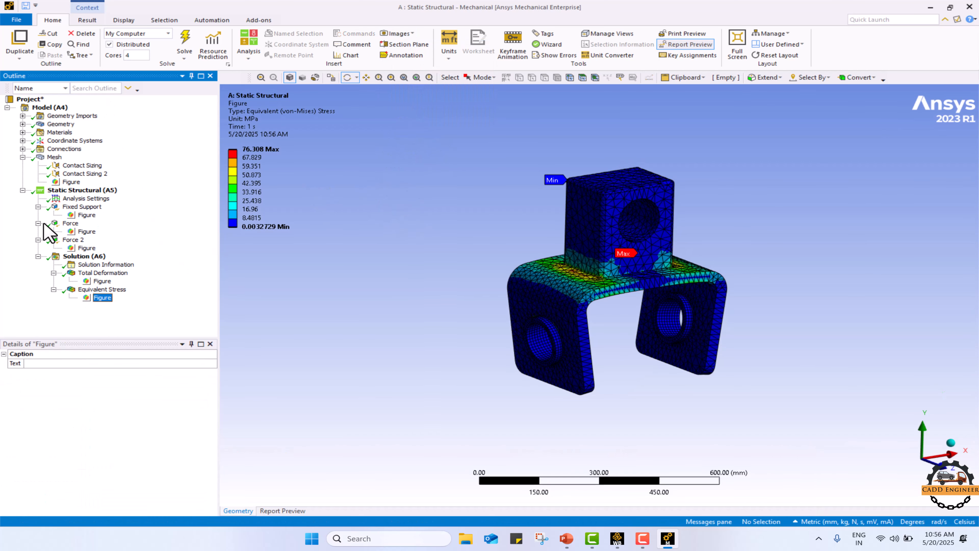
Step: Collapse the Mesh and Static Structural branches and generate the report preview of the project
left_click(22, 157)
left_click(23, 166)
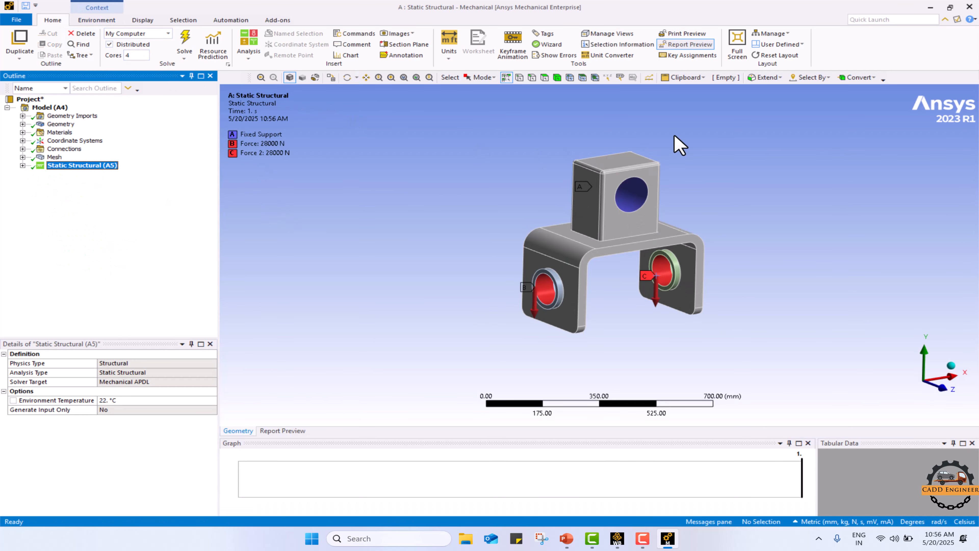
left_click(686, 45)
left_click(687, 44)
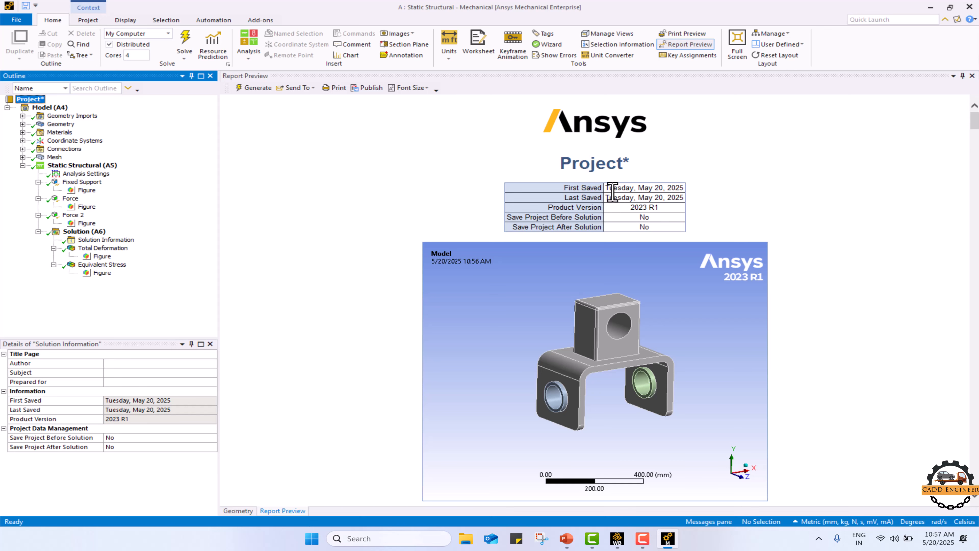
Step: Review the report's title page, model image, contents, unit system and Geometry Imports tables
left_click_drag(605, 186, 690, 202)
left_click(716, 223)
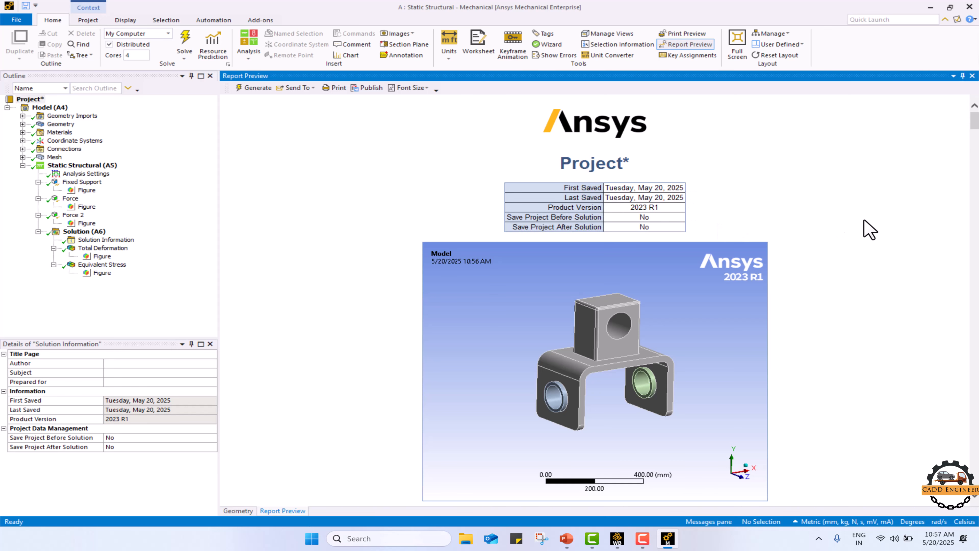
scroll(977, 131, "down", 3)
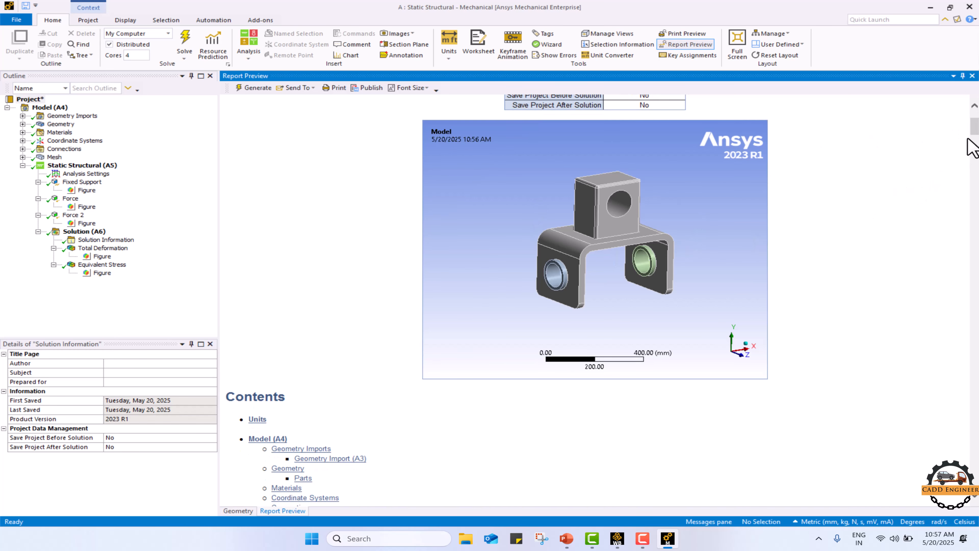
scroll(974, 142, "down", 7)
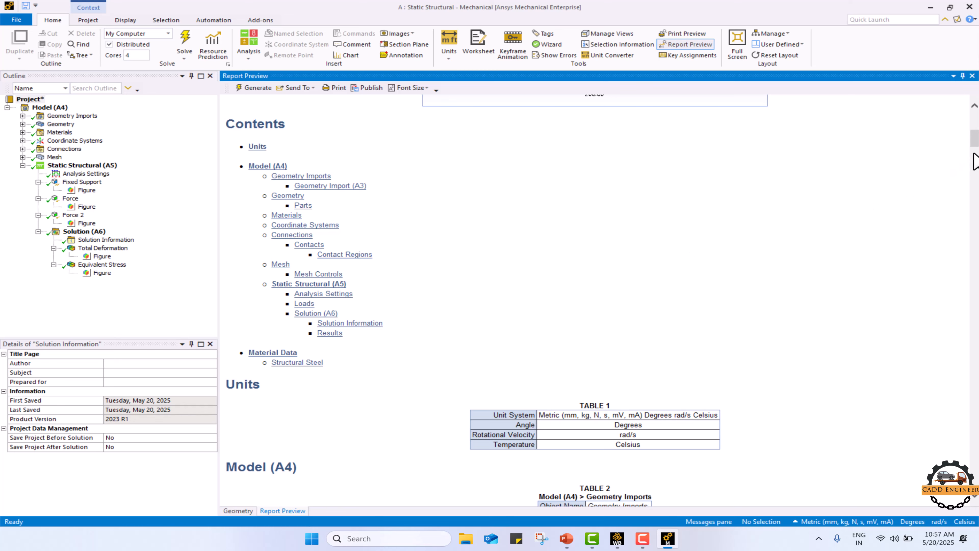
scroll(977, 149, "down", 7)
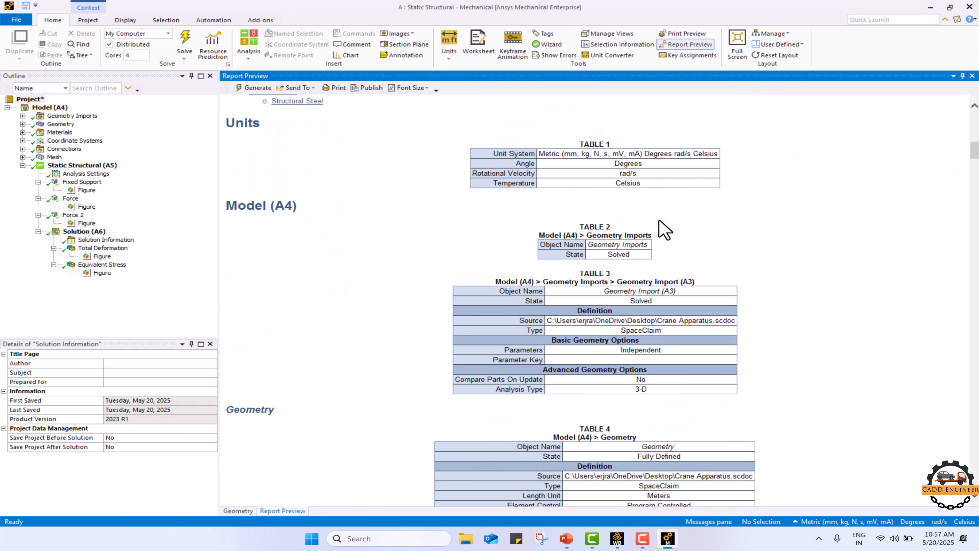
scroll(975, 157, "down", 2)
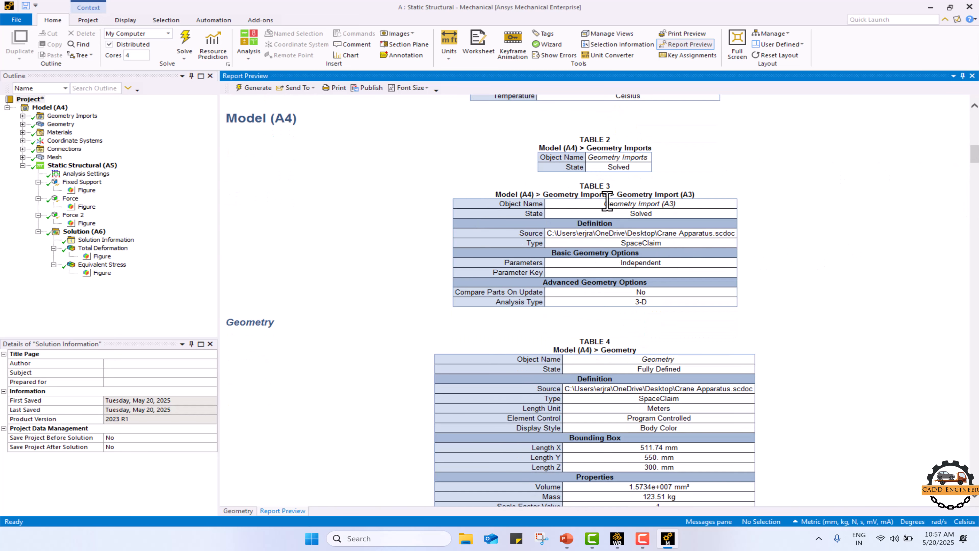
left_click_drag(544, 194, 681, 195)
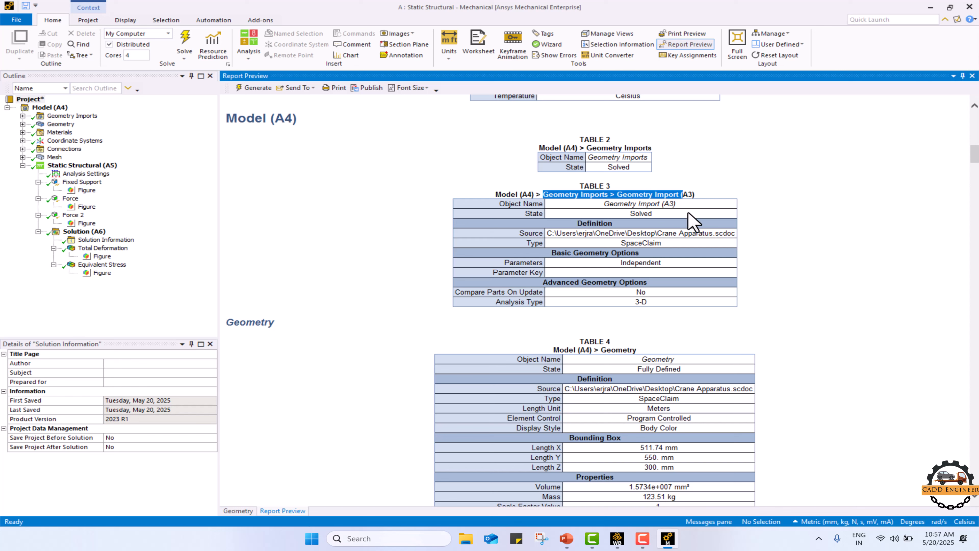
left_click(813, 288)
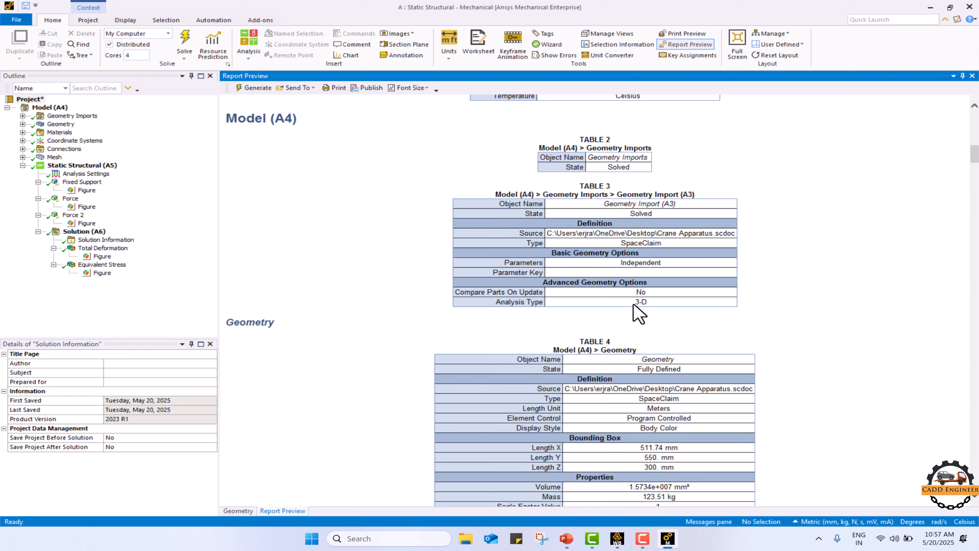
Step: Examine the report's Geometry and Parts tables, including the bounding box, mass properties, mesh statistics and material assignment
left_click_drag(976, 161, 978, 173)
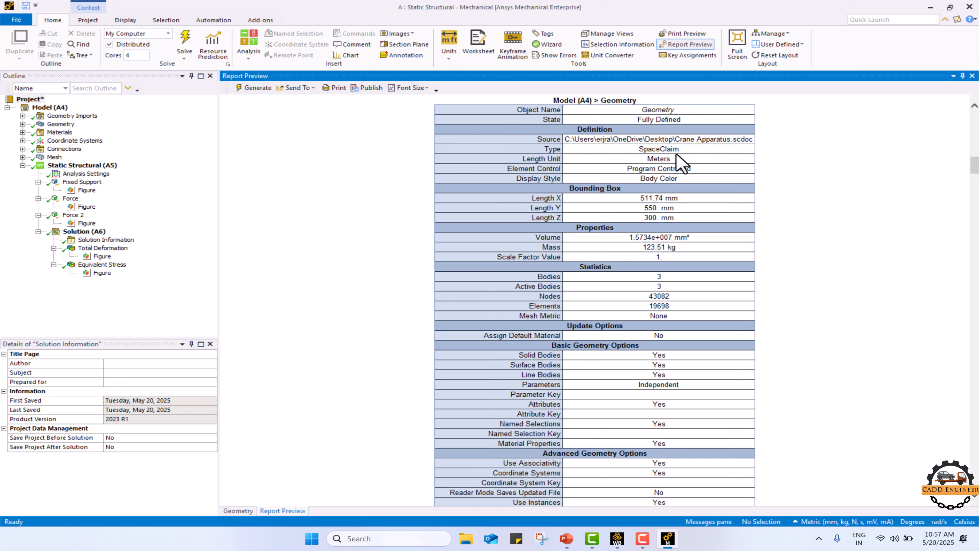
left_click_drag(633, 197, 681, 217)
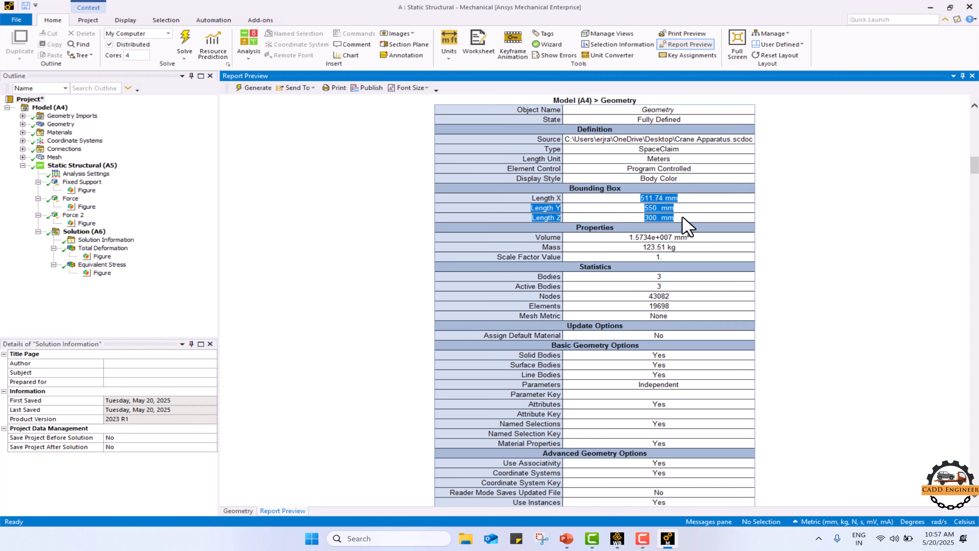
left_click(815, 262)
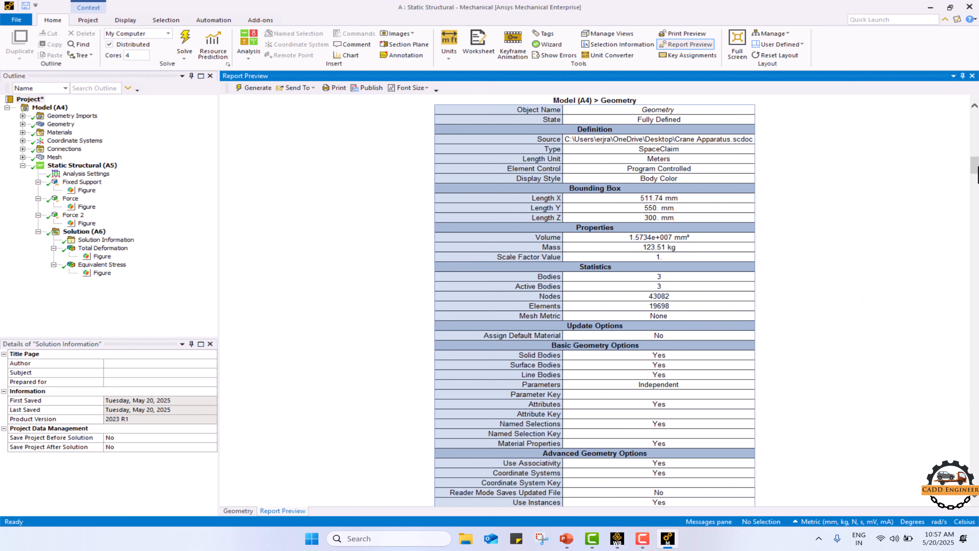
scroll(595, 301, "down", 10)
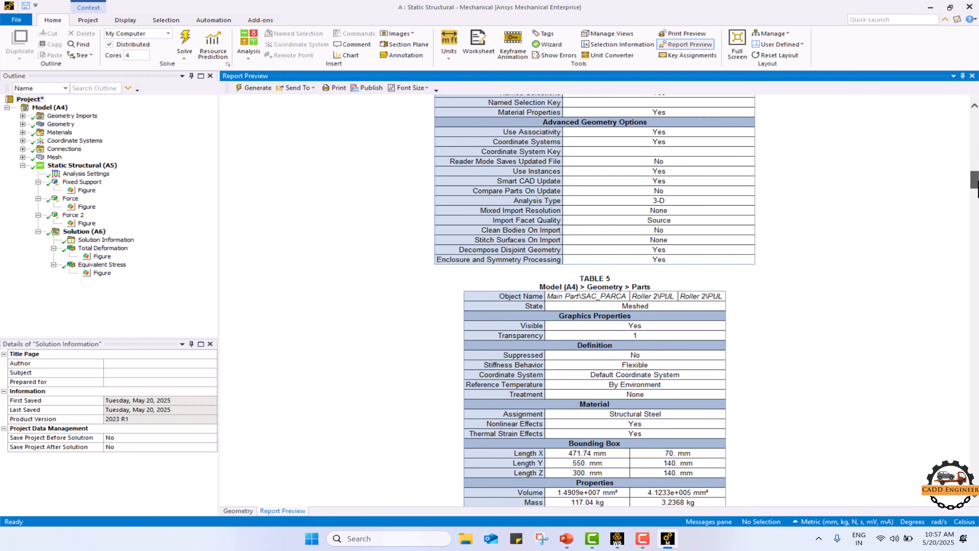
scroll(595, 300, "down", 3)
scroll(623, 247, "down", 3)
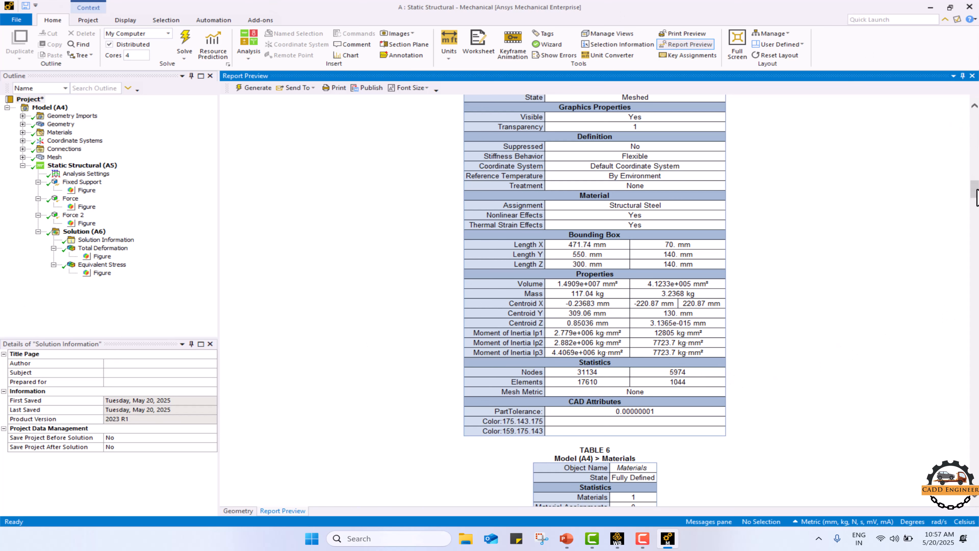
Step: Examine the report's Coordinate Systems, Connections and Contact Regions tables, including the bonded contacts, and continue to the Mesh table
scroll(865, 195, "down", 12)
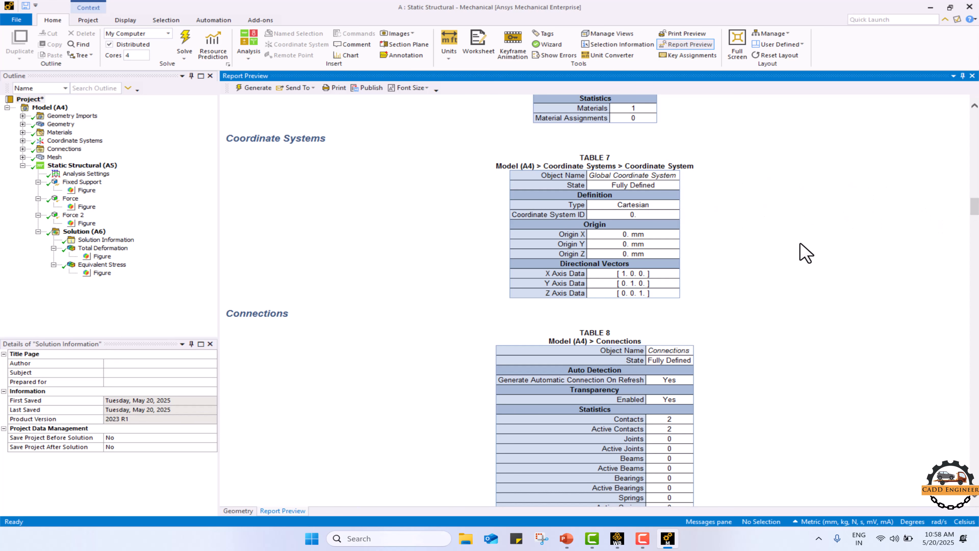
scroll(974, 230, "down", 6)
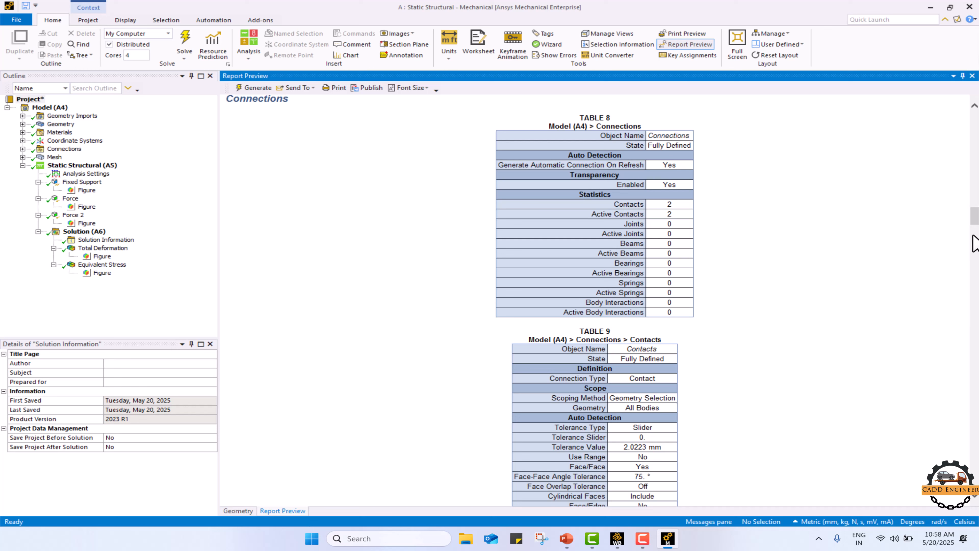
scroll(978, 231, "down", 7)
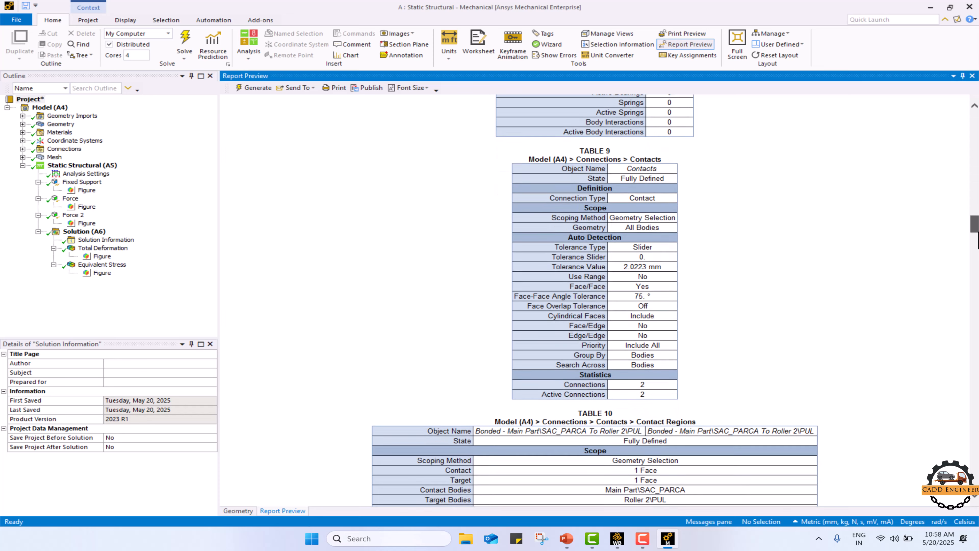
scroll(978, 243, "down", 5)
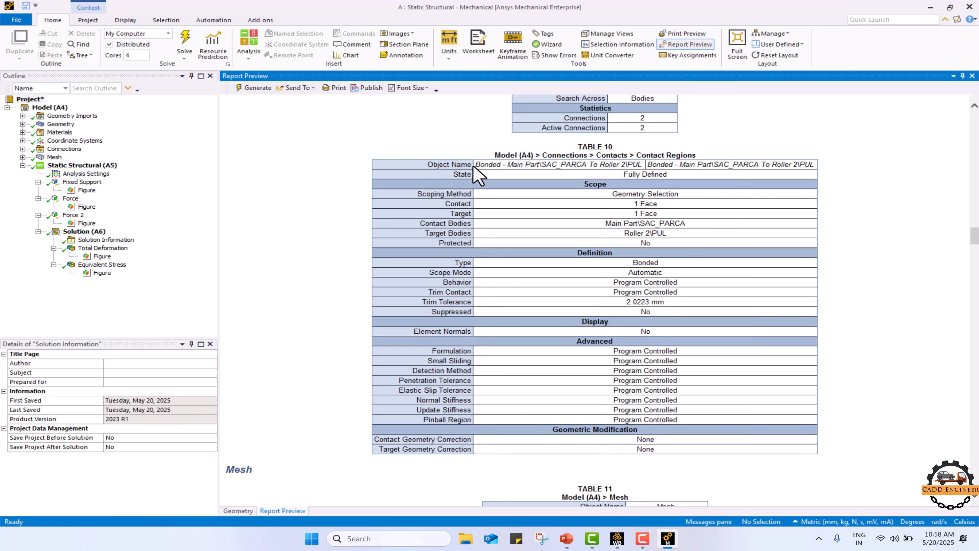
left_click_drag(474, 168, 672, 176)
left_click_drag(792, 172, 810, 168)
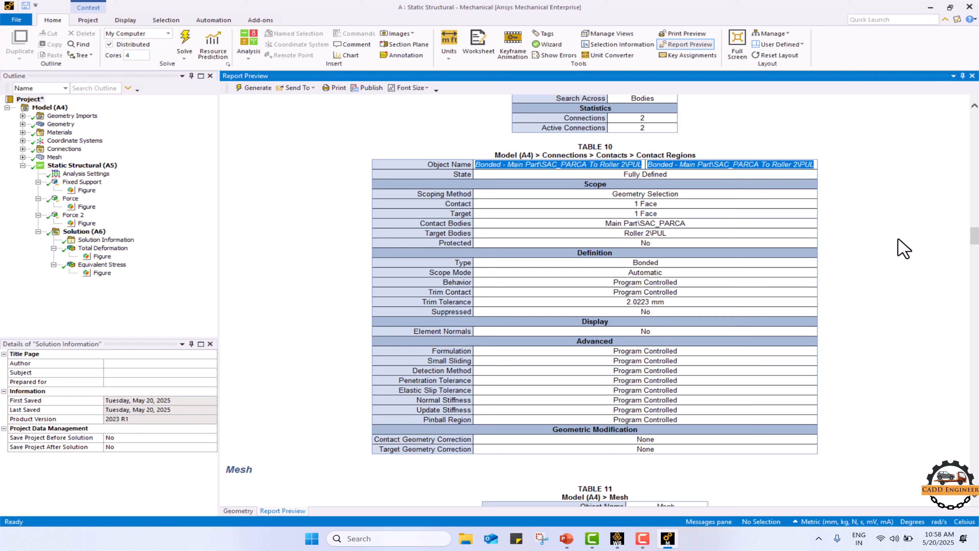
double_click(641, 265)
left_click(829, 299)
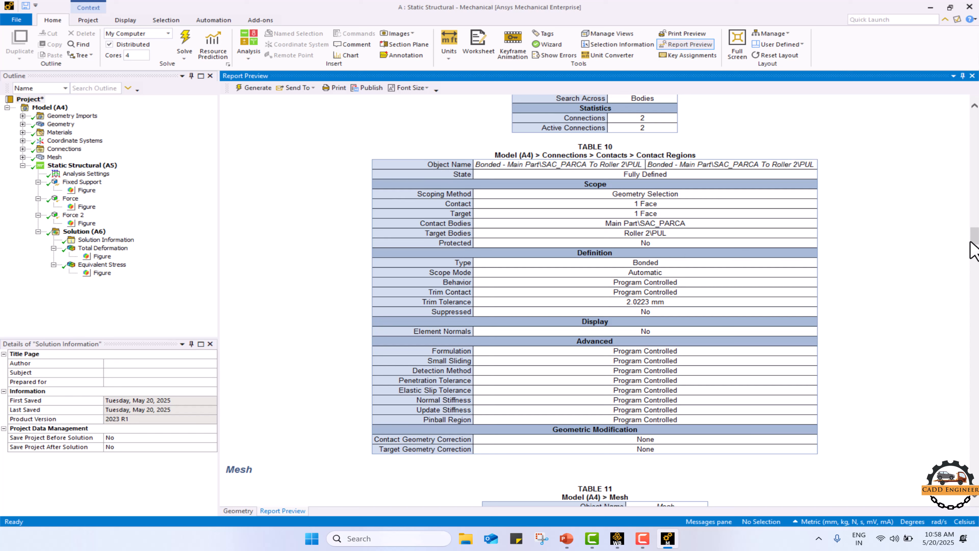
left_click_drag(978, 241, 978, 257)
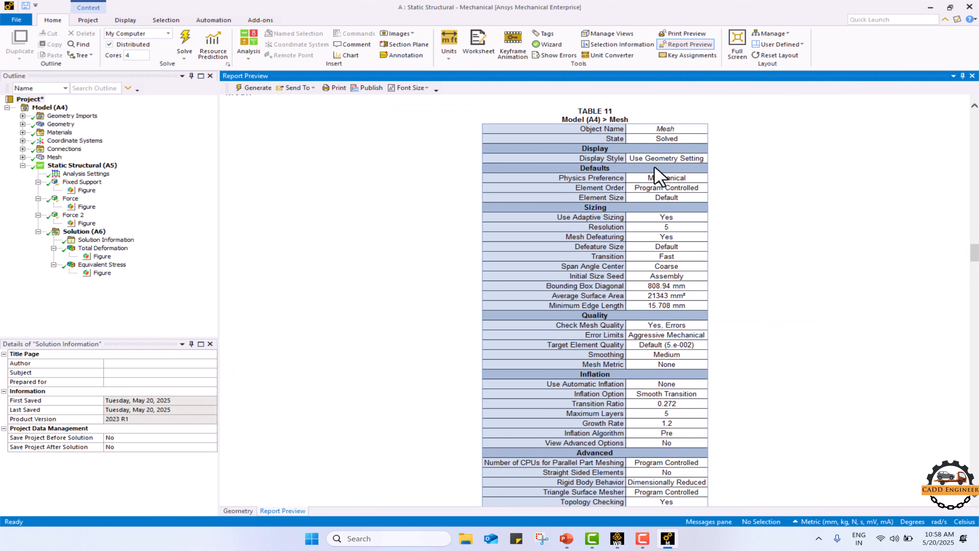
Step: Examine the report's Mesh, Analysis, Analysis Settings and Loads tables, including sizing, quality, solver controls and force components
double_click(670, 226)
left_click(786, 167)
left_click_drag(974, 253, 971, 294)
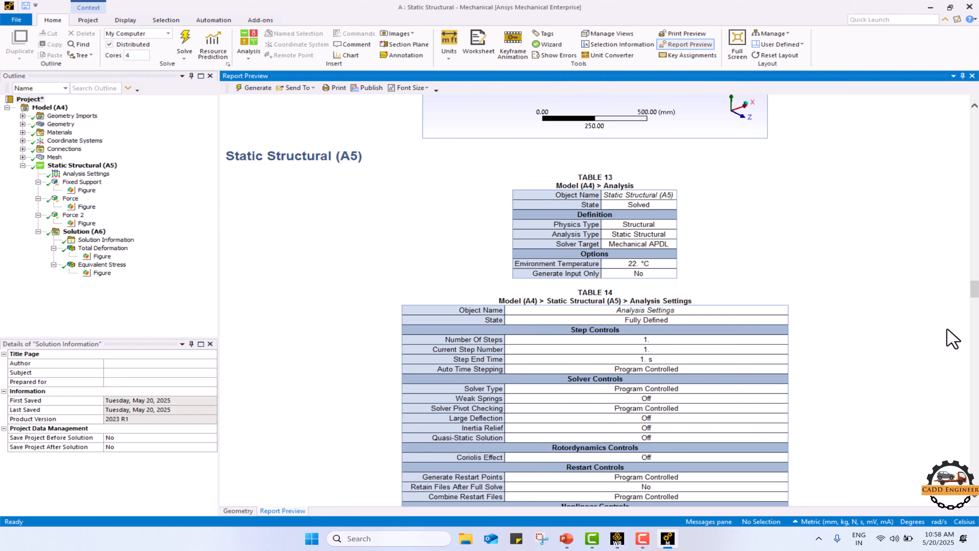
left_click_drag(971, 294, 972, 326)
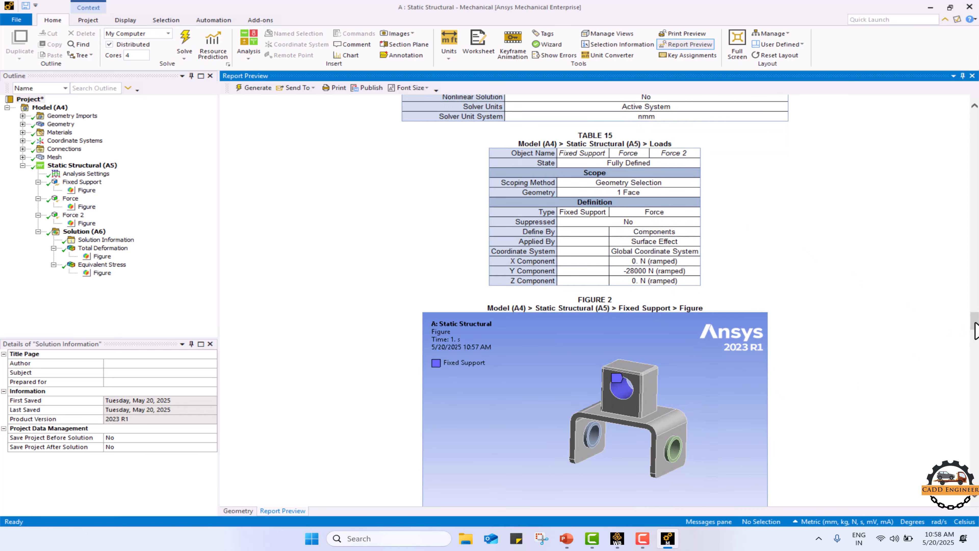
Step: Examine the report's Solution, Solution Information and Results tables, continuing to the equivalent stress table and figure
left_click_drag(975, 332, 978, 398)
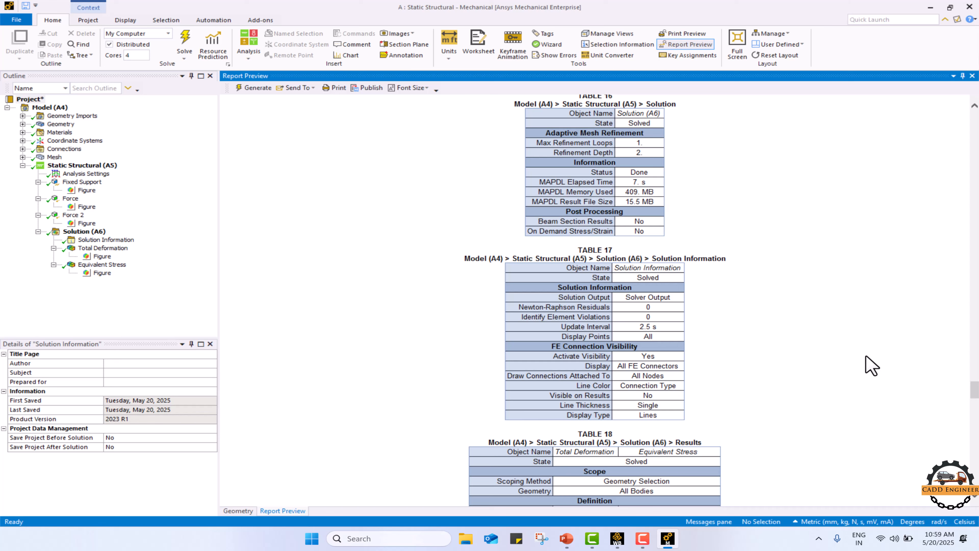
left_click_drag(975, 400, 978, 416)
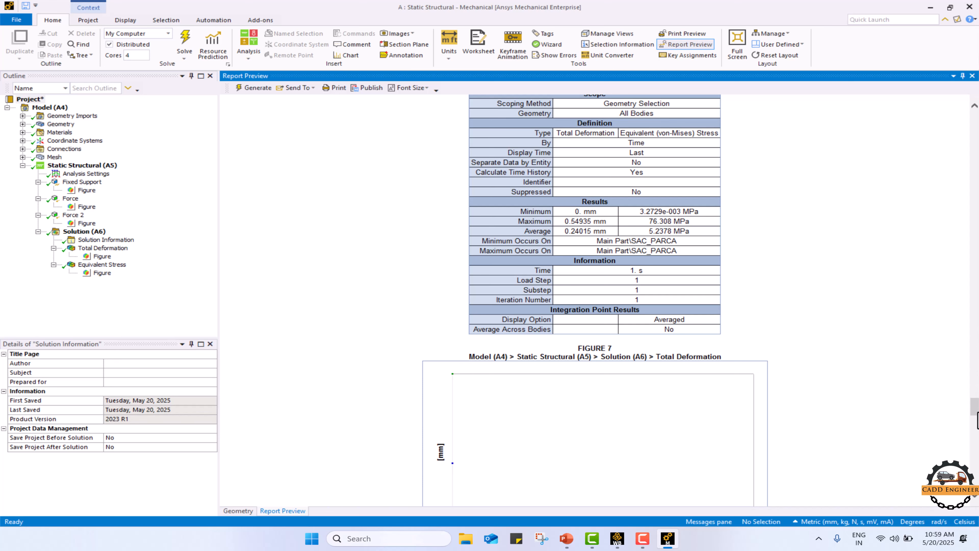
left_click_drag(978, 420, 977, 453)
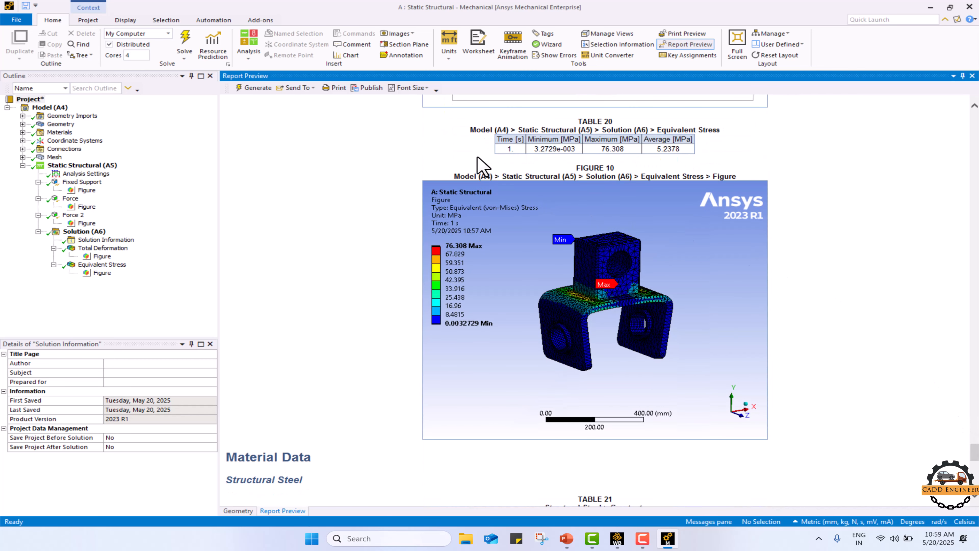
Step: Return to the report's title page and display the options for sending the report to Outlook, Word or PowerPoint
left_click_drag(977, 428, 976, 123)
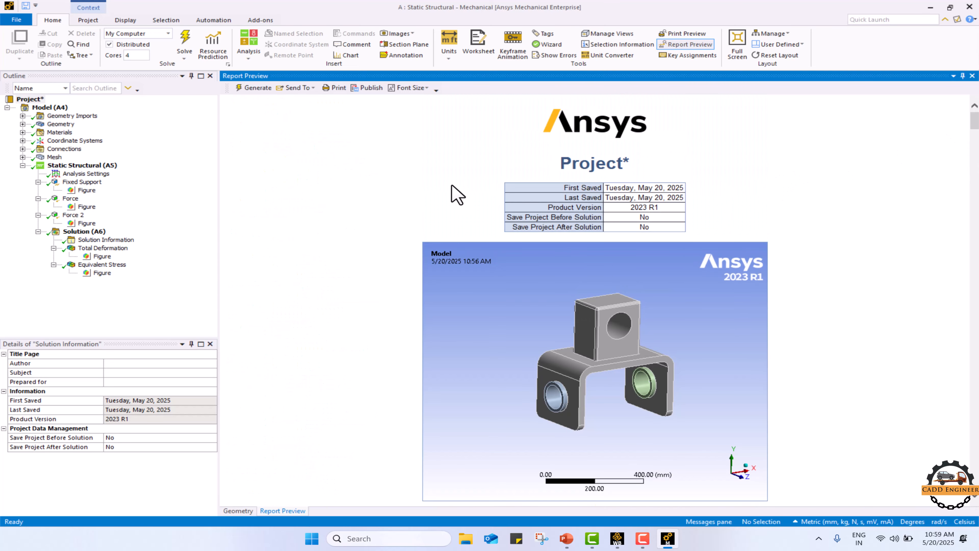
left_click(316, 90)
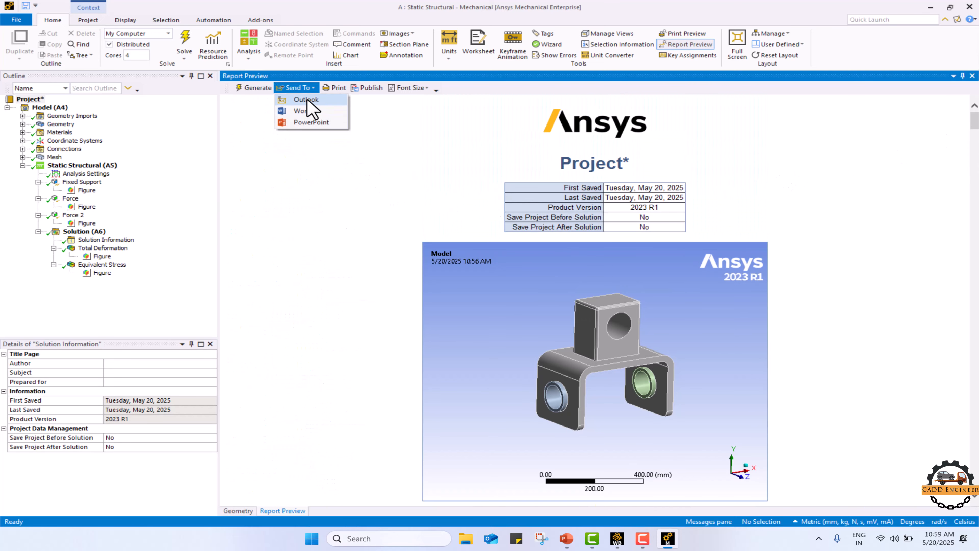